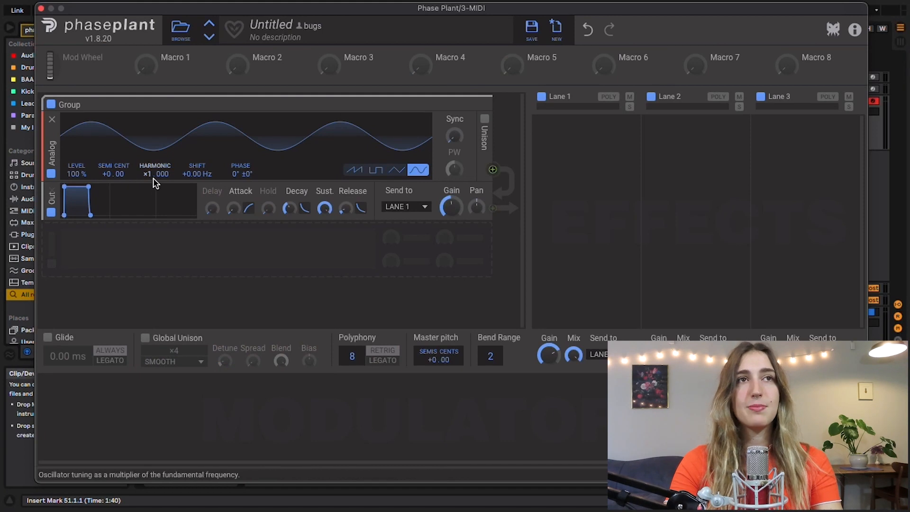
Step: Set the sine oscillator's harmonic multiplier to 0 and its frequency shift to +404 Hz
left_click_drag(149, 175, 149, 184)
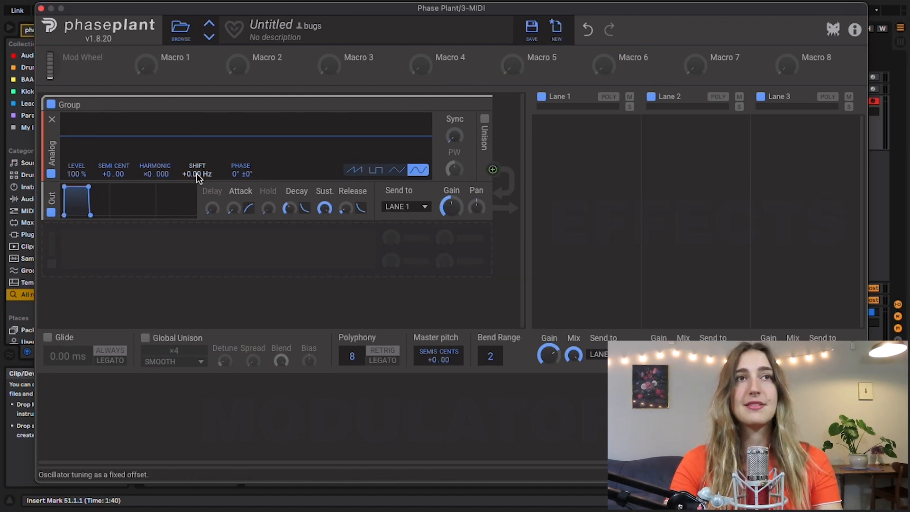
mouse_move(198, 178)
left_mouse_down()
mouse_move(199, 113)
mouse_move(196, 174)
left_mouse_up()
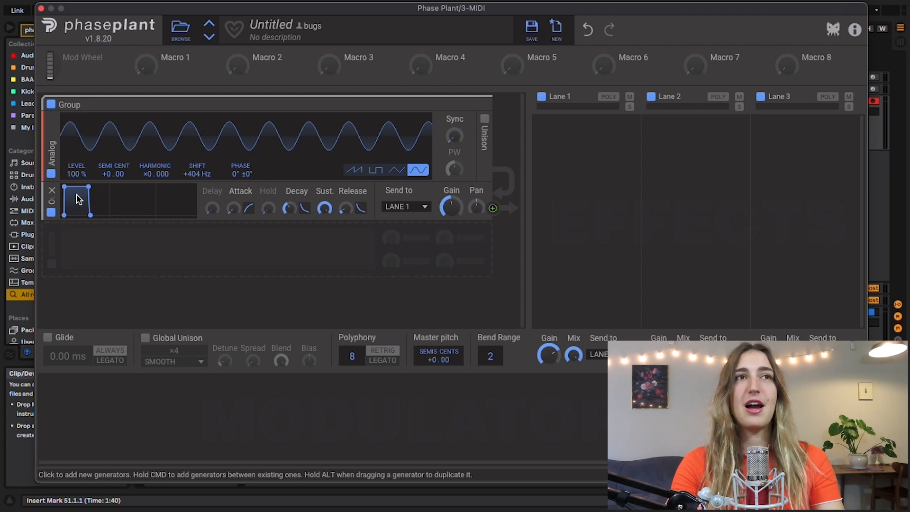
Step: Shape the oscillator's output envelope into a short percussive hit with zero sustain and a shortened decay
left_click_drag(88, 187, 93, 212)
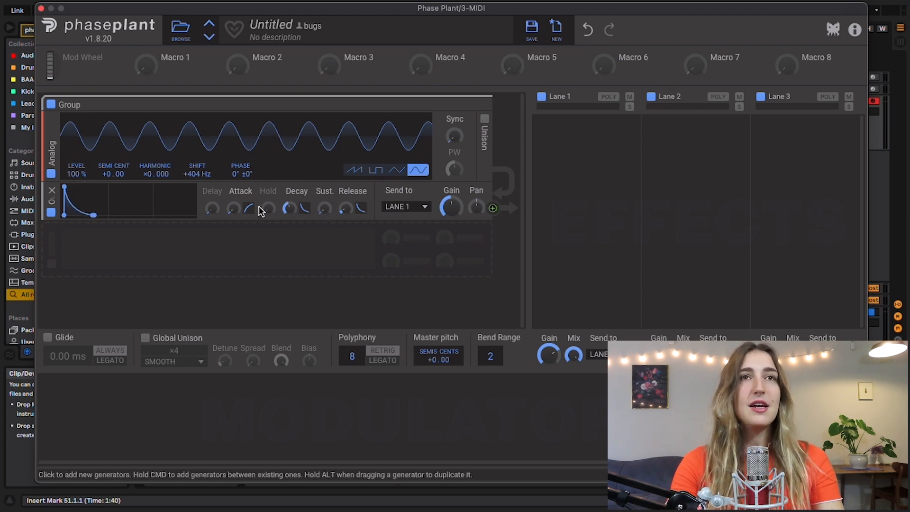
left_click_drag(289, 208, 289, 210)
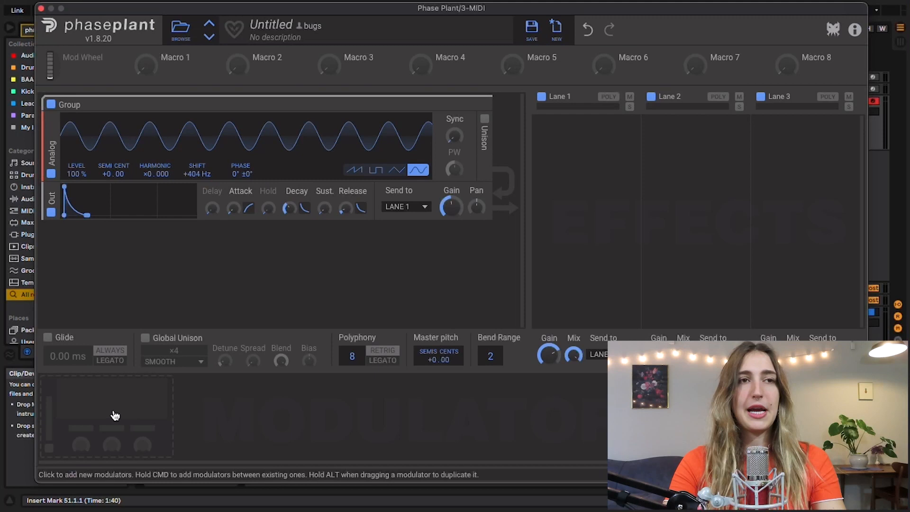
Step: Add an Envelope modulator and assign it to the sine oscillator's frequency shift
left_click(115, 415)
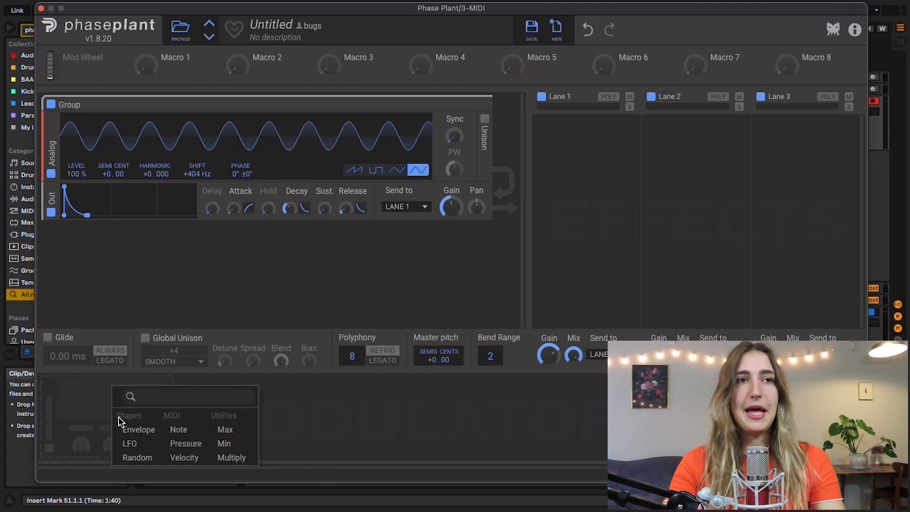
left_click(135, 429)
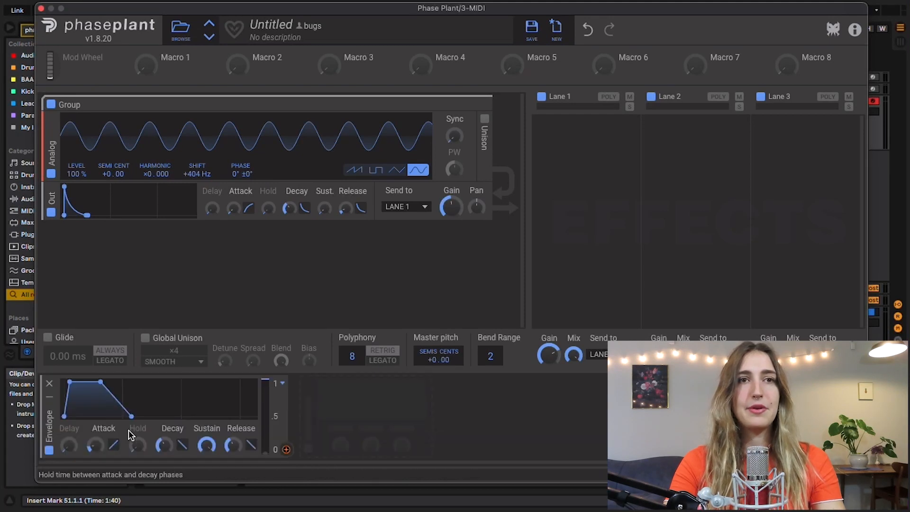
left_click(287, 450)
left_click(197, 183)
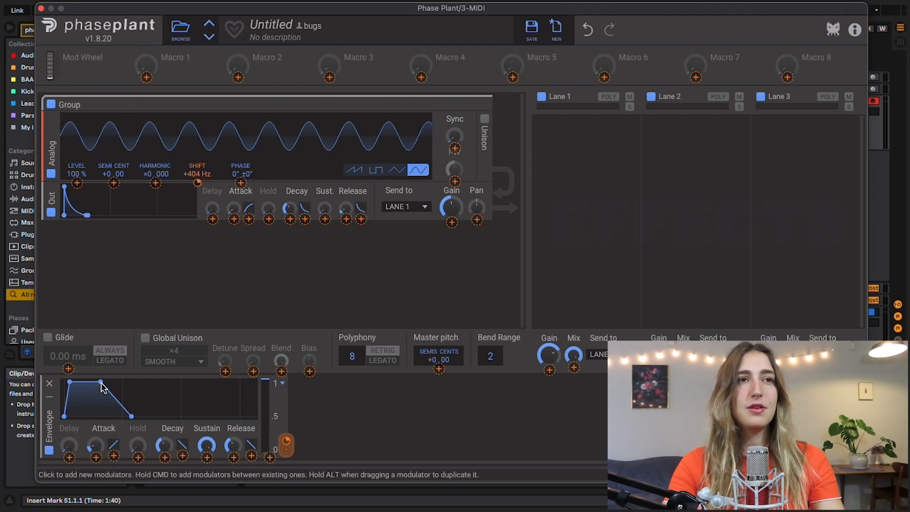
Step: Give the pitch envelope no attack, zero sustain and a decay of about 25 ms, and compare the sound with it off and on
left_click_drag(101, 382, 64, 382)
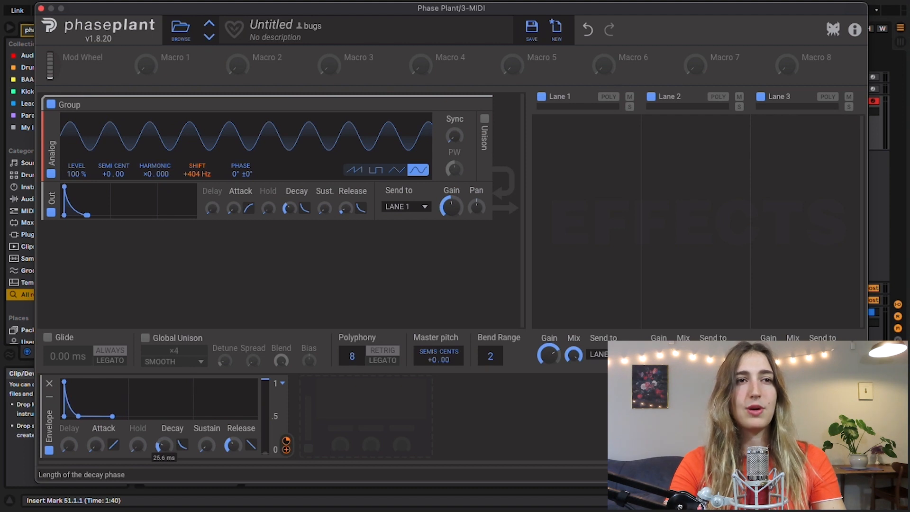
left_click_drag(160, 444, 160, 446)
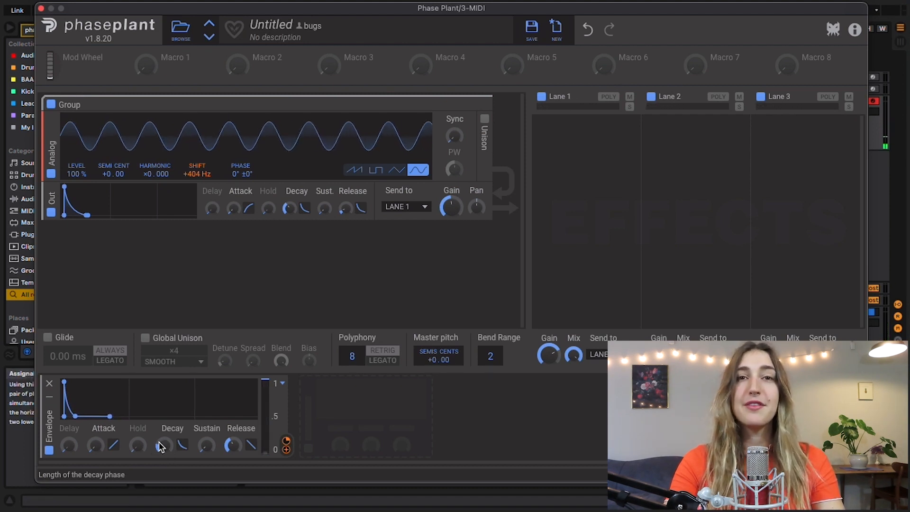
left_click(49, 450)
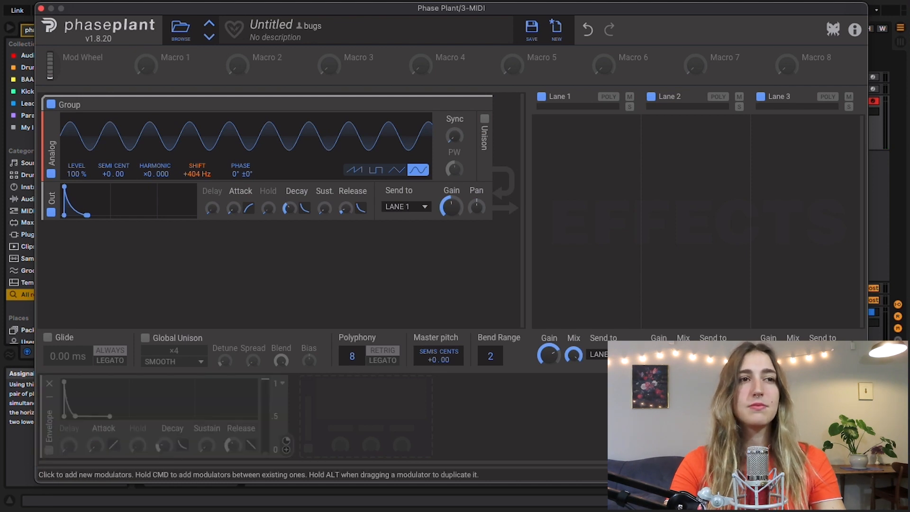
left_click(49, 450)
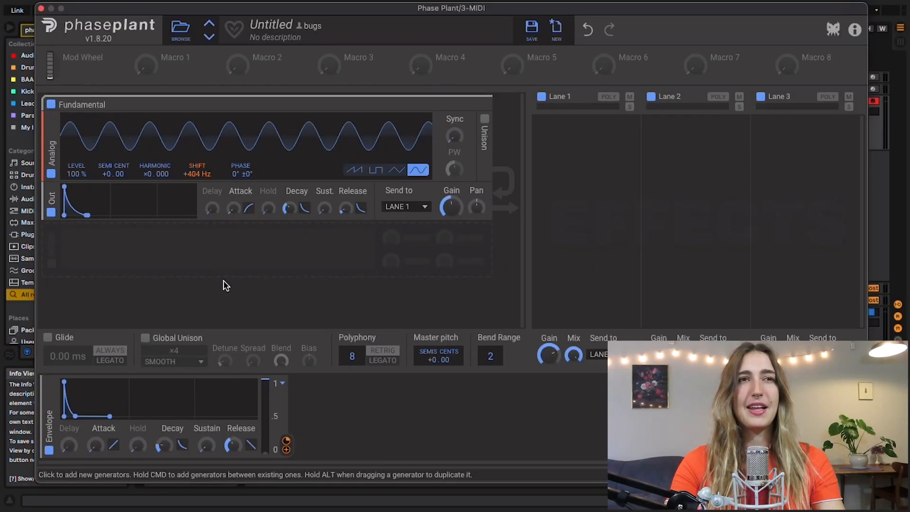
Step: Create a new group below the Fundamental group and add a Sampler generator to it
left_click(227, 277)
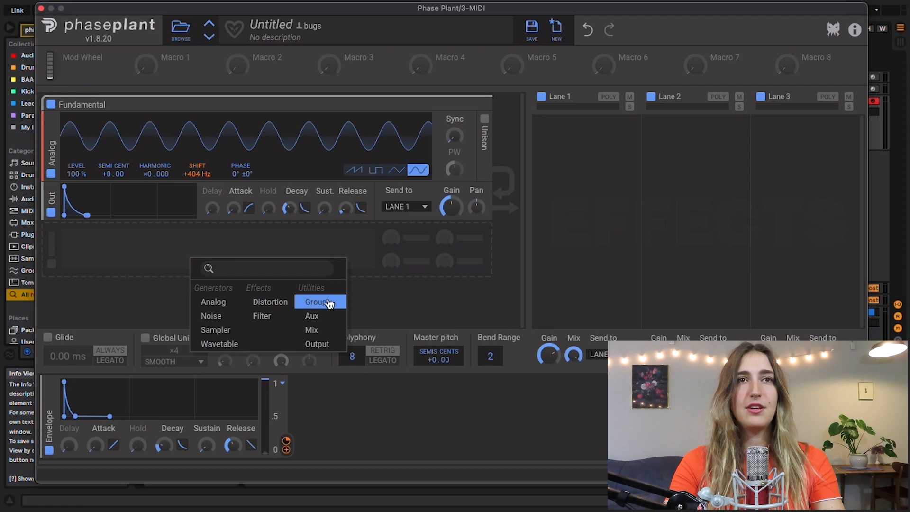
left_click(328, 302)
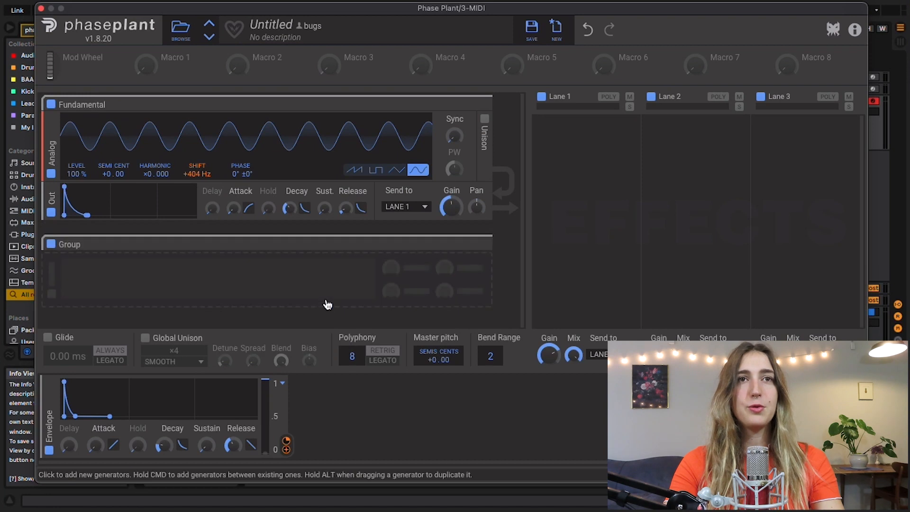
left_click(301, 295)
left_click(320, 360)
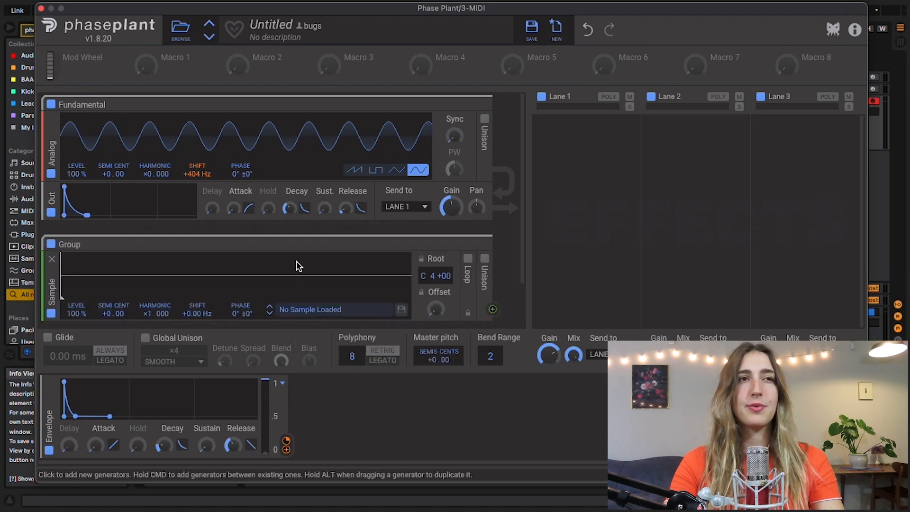
Step: Add an Output module below the sampler in the new group
scroll(296, 263, "down", 1)
left_click(293, 317)
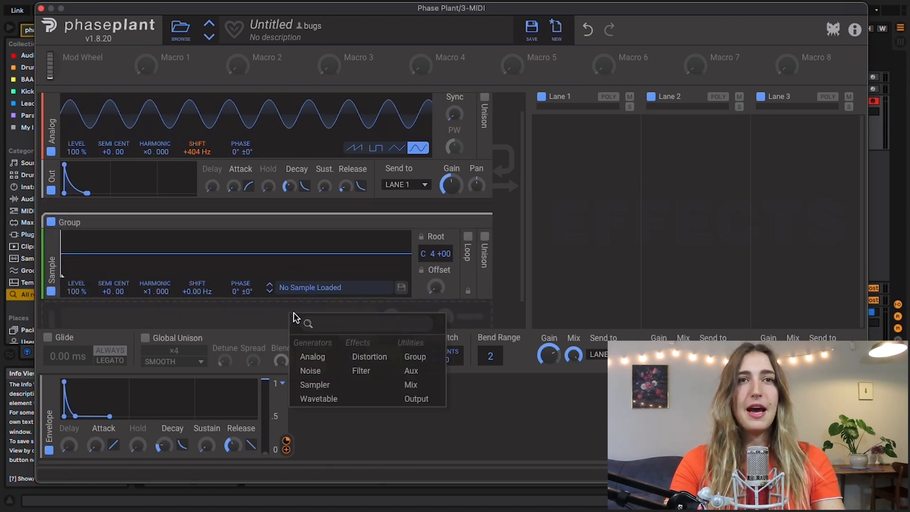
left_click(427, 418)
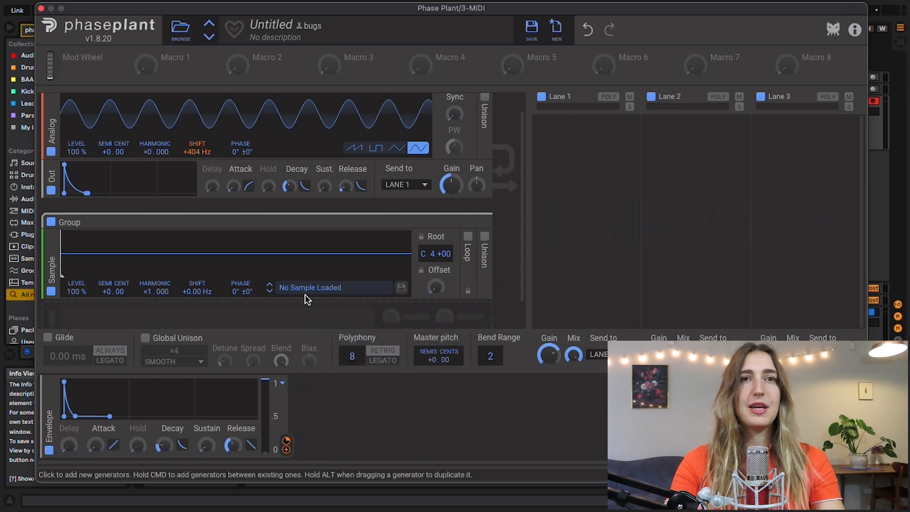
scroll(305, 294, "down", 2)
left_click(321, 279)
left_click(447, 363)
Step: Disable the Fundamental group and rename the sampler's group as Transient
left_click(53, 103)
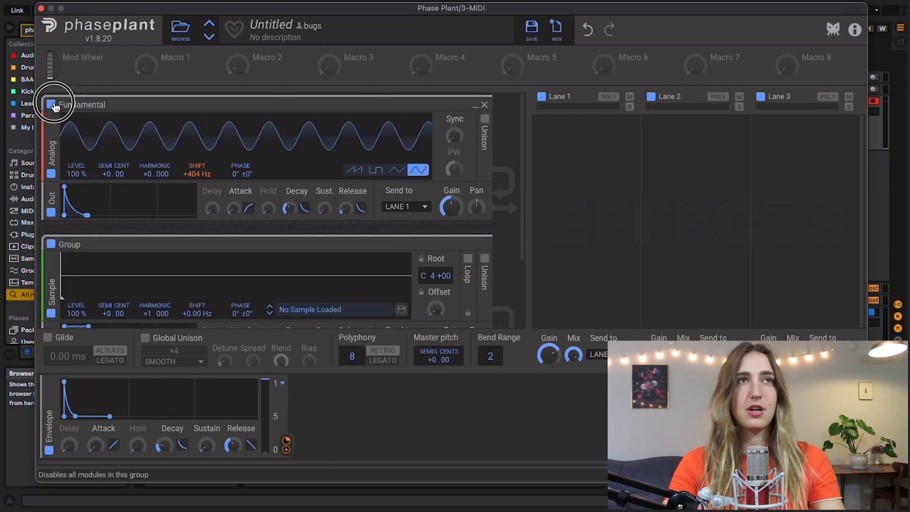
scroll(54, 104, "down", 2)
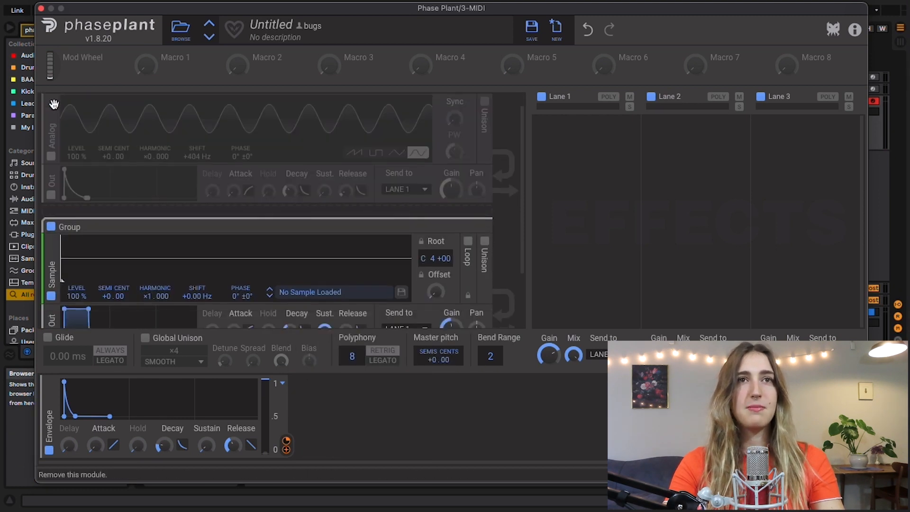
left_click(343, 280)
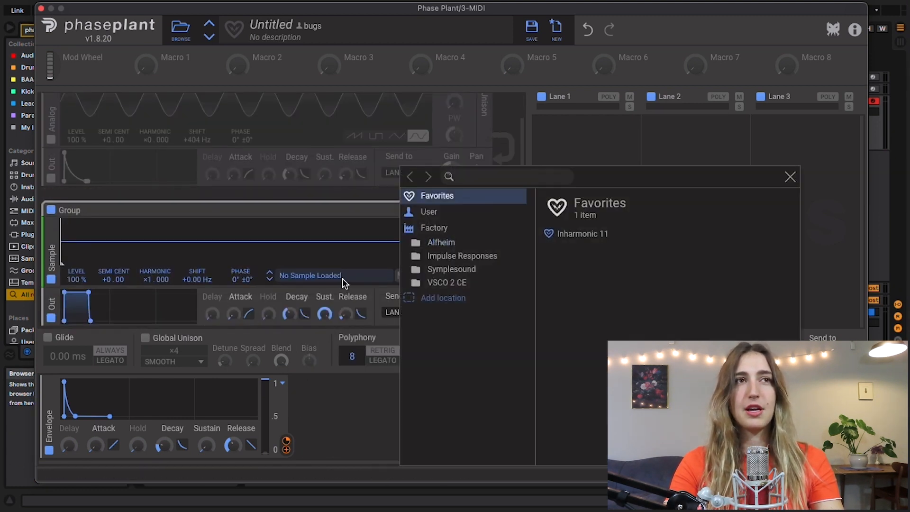
left_click(307, 276)
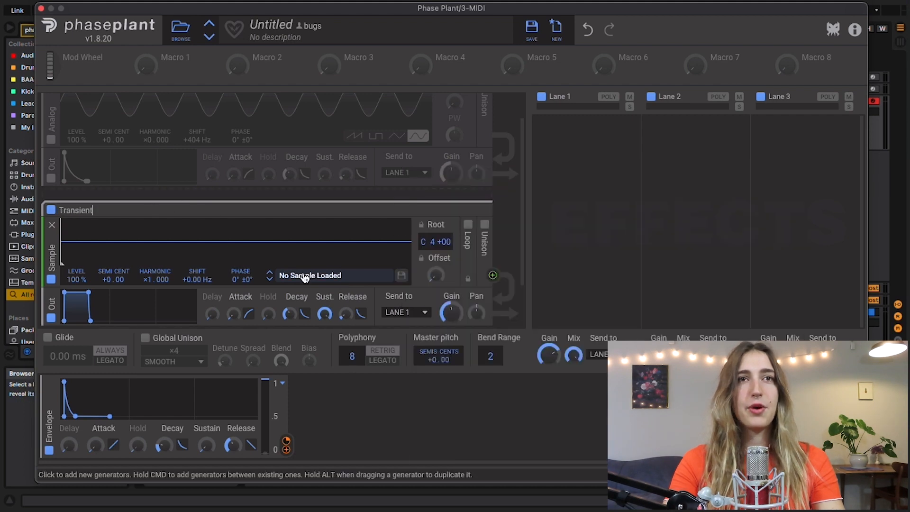
Step: Load the Clap Ana sample from the factory Symplesound Drums folder into the Transient sampler, auditioning Clap Hard first
left_click(309, 276)
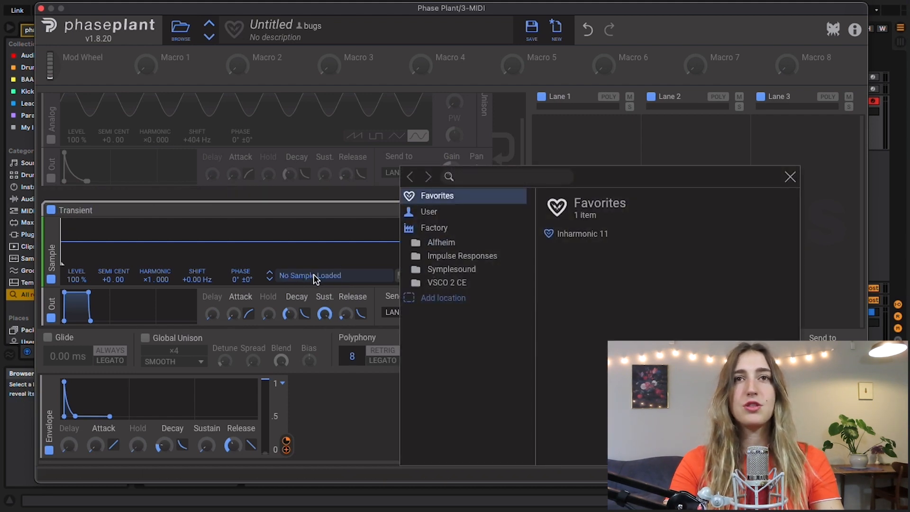
left_click(451, 269)
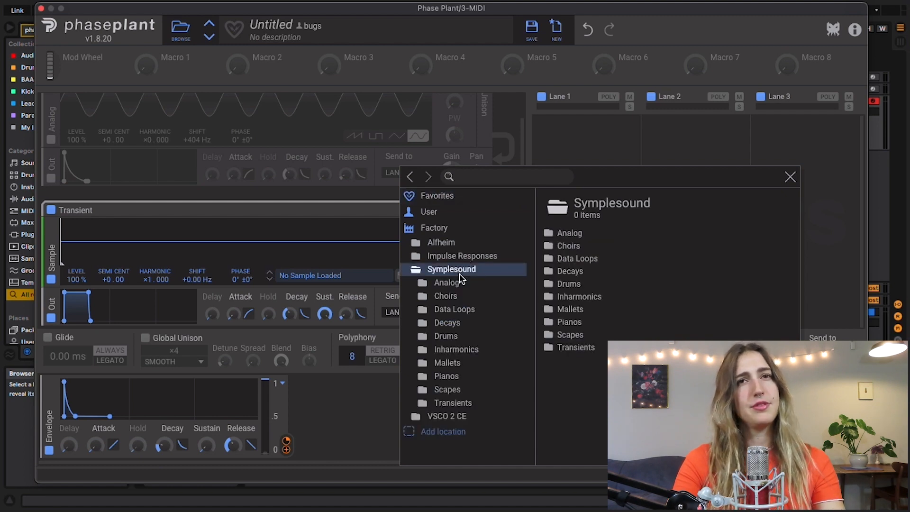
left_click(449, 337)
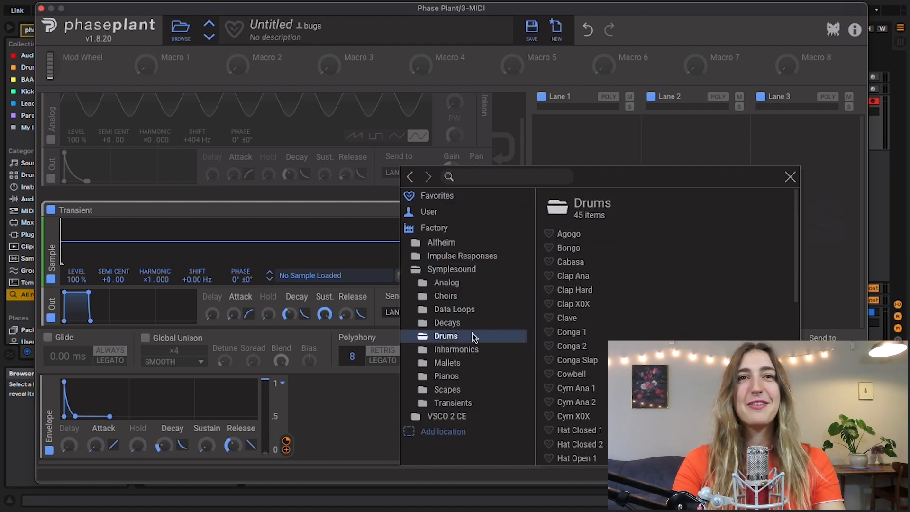
left_click(586, 290)
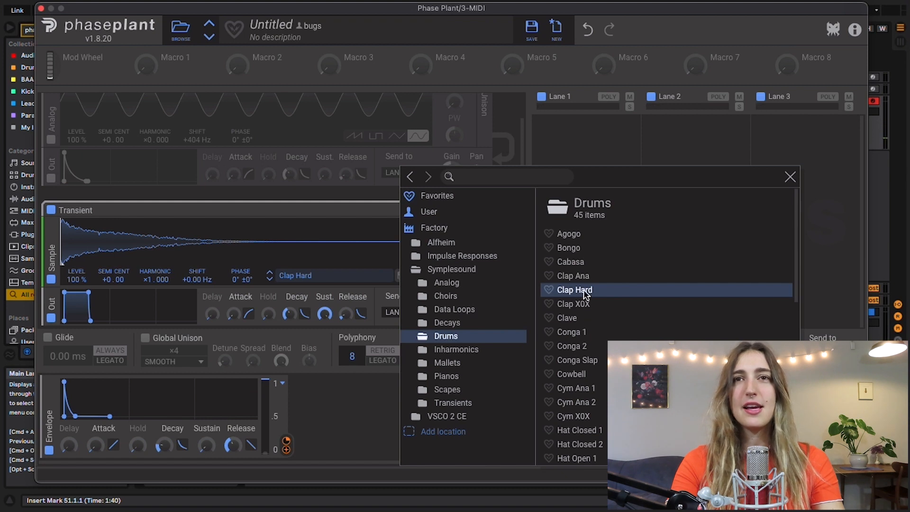
left_click(583, 279)
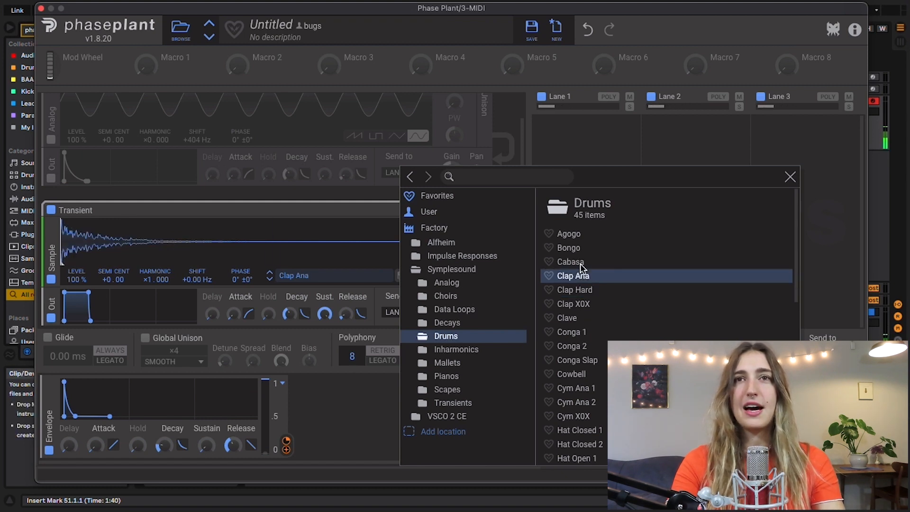
left_click(790, 177)
Step: Shape the Transient output envelope with 0% sustain, a decay of about 34 ms and a straight decay curve
scroll(90, 237, "down", 3)
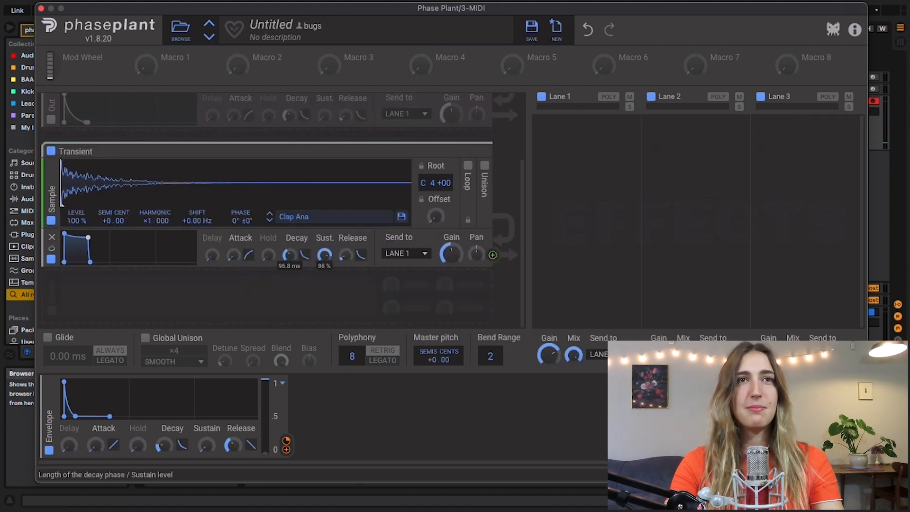
left_click_drag(88, 237, 88, 261)
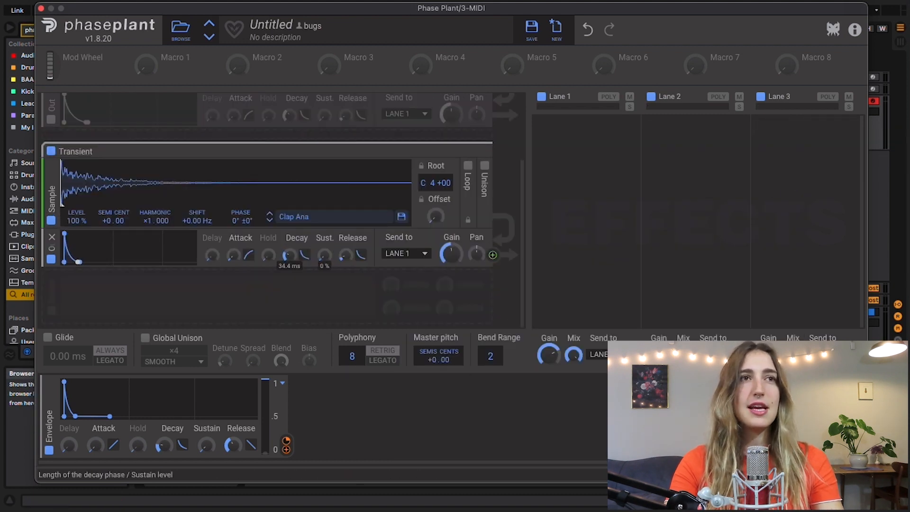
mouse_move(314, 259)
left_mouse_down()
mouse_move(305, 273)
mouse_move(304, 261)
left_mouse_up()
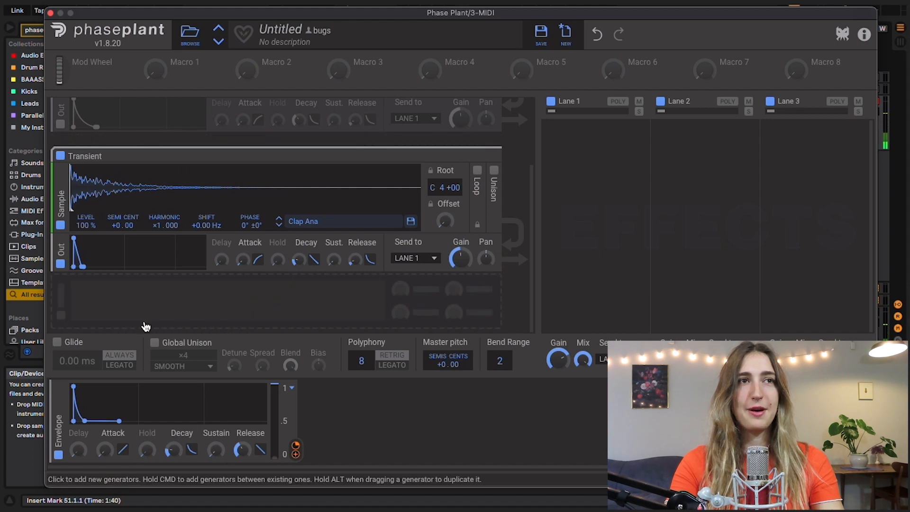
Step: Add an Overdrive Distortion effect to the Transient group and place it between the sampler and the output
left_click(105, 294)
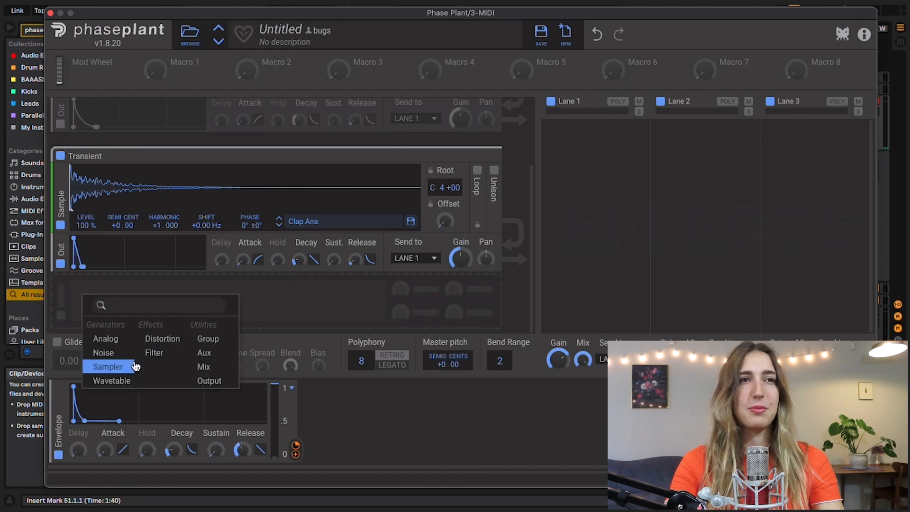
left_click(156, 339)
left_click_drag(57, 297, 55, 242)
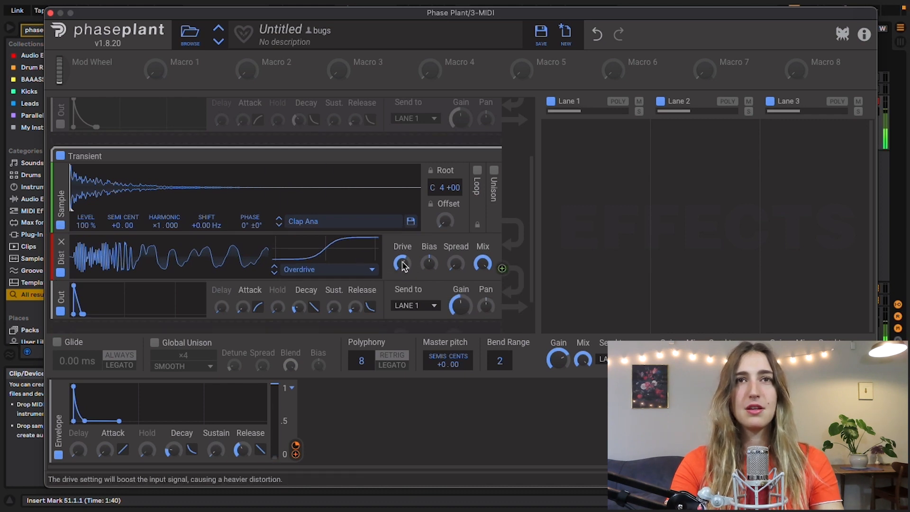
Step: Lower the Transient output's gain slightly and compare the sound with the Transient group off and on
scroll(401, 265, "up", 2)
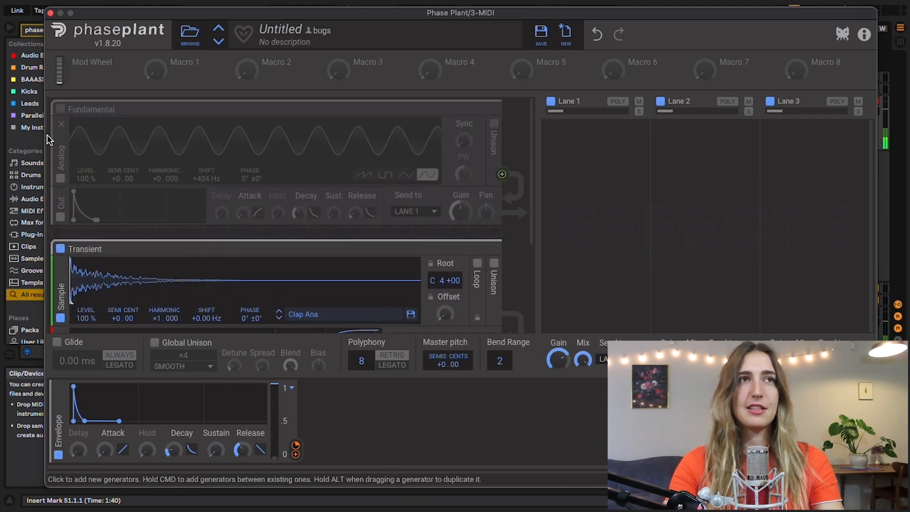
scroll(379, 251, "down", 3)
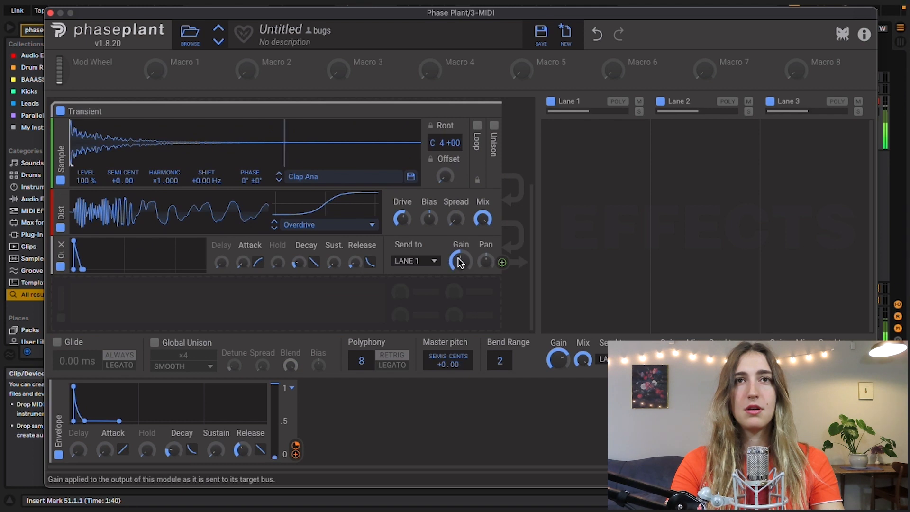
left_click_drag(460, 263, 459, 267)
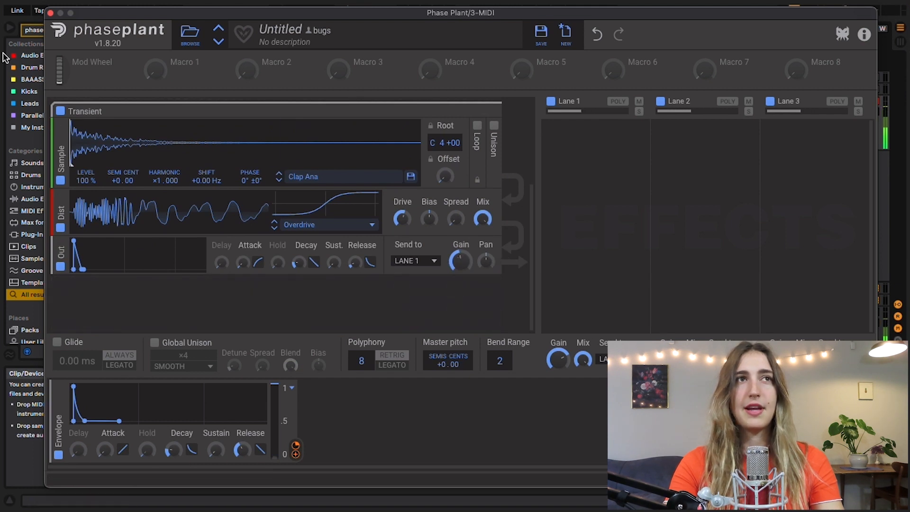
left_click(61, 113)
left_click(60, 113)
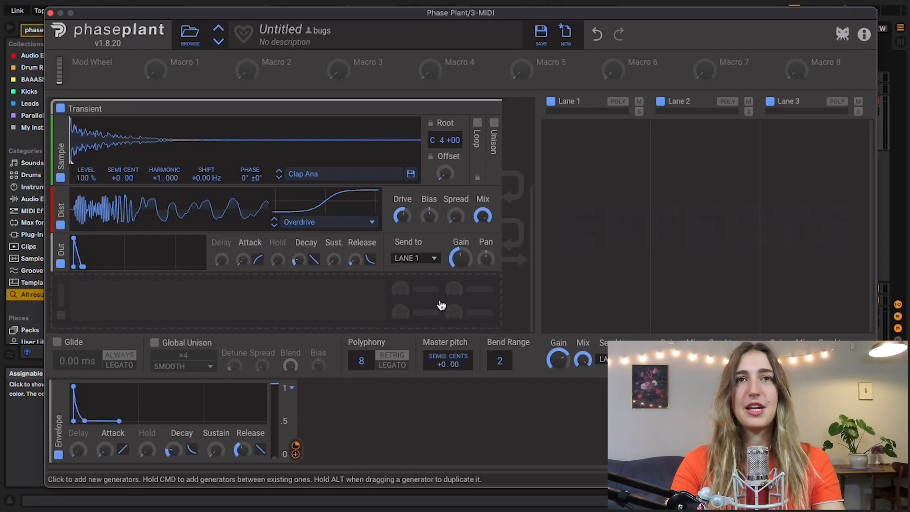
Step: Add another empty group below the Transient group
left_click(445, 308)
left_click(573, 345)
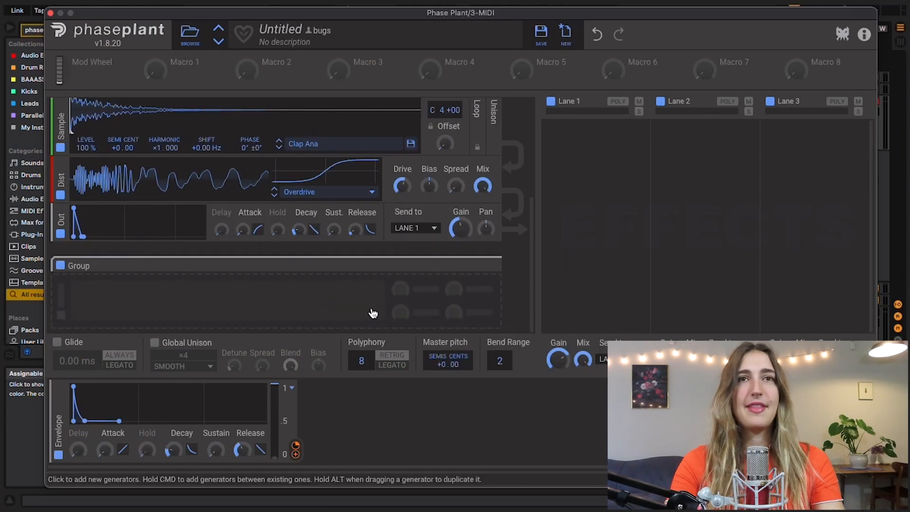
Step: Add a Noise generator and an Output to the new empty group and set the noise seed to Random
left_click(396, 313)
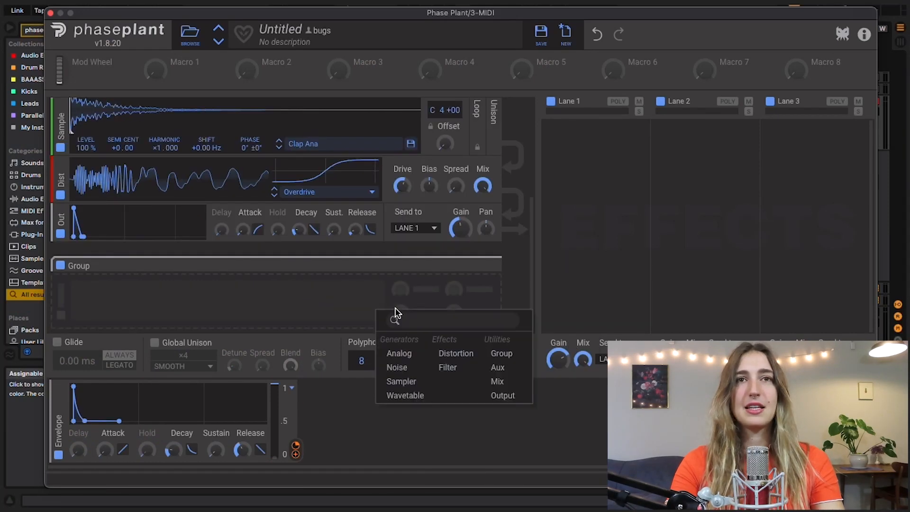
left_click(403, 369)
left_click(173, 296)
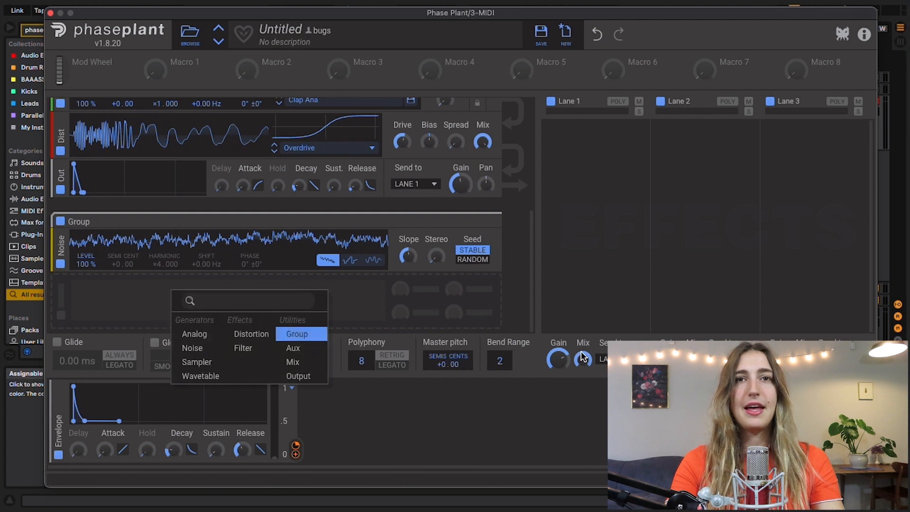
left_click(304, 376)
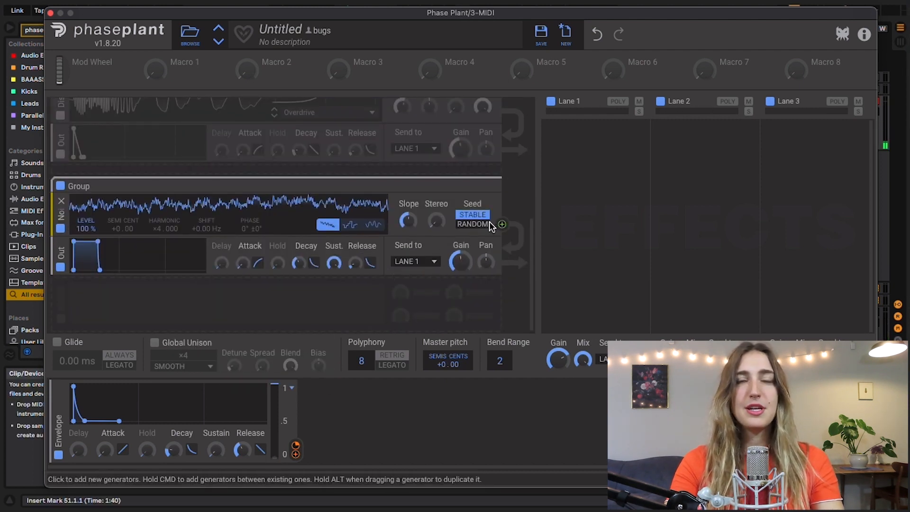
left_click(472, 224)
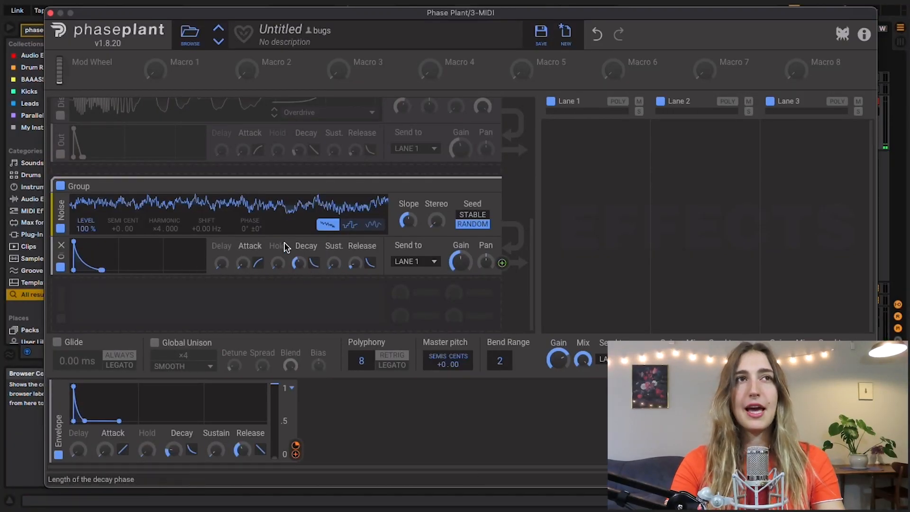
Step: Turn the Fundamental and Transient groups back on and lengthen the attack of the noise group's output envelope
scroll(145, 189, "up", 5)
left_click(59, 110)
scroll(232, 210, "down", 6)
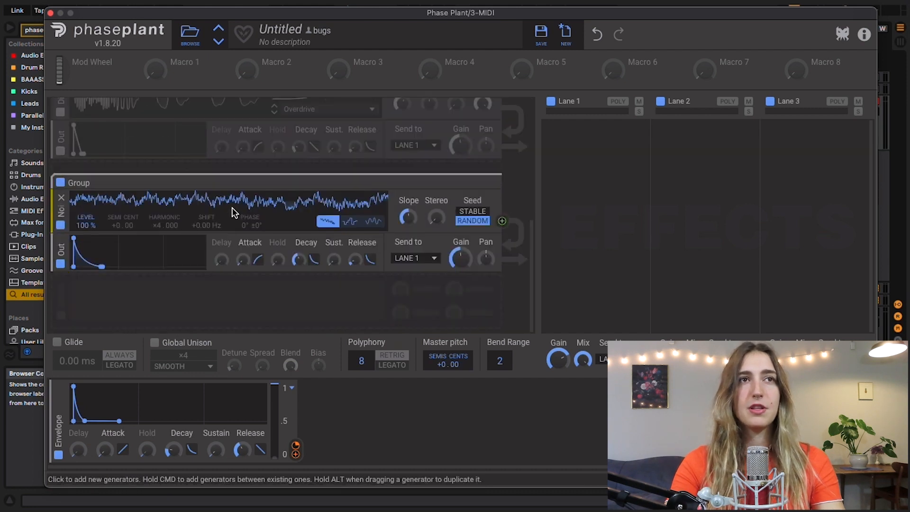
scroll(249, 195, "up", 4)
scroll(275, 199, "down", 4)
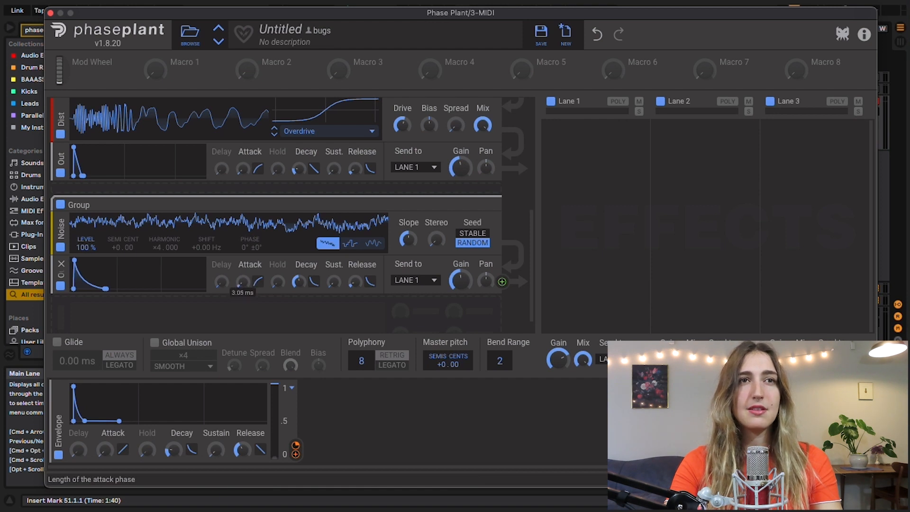
left_click_drag(242, 282, 242, 277)
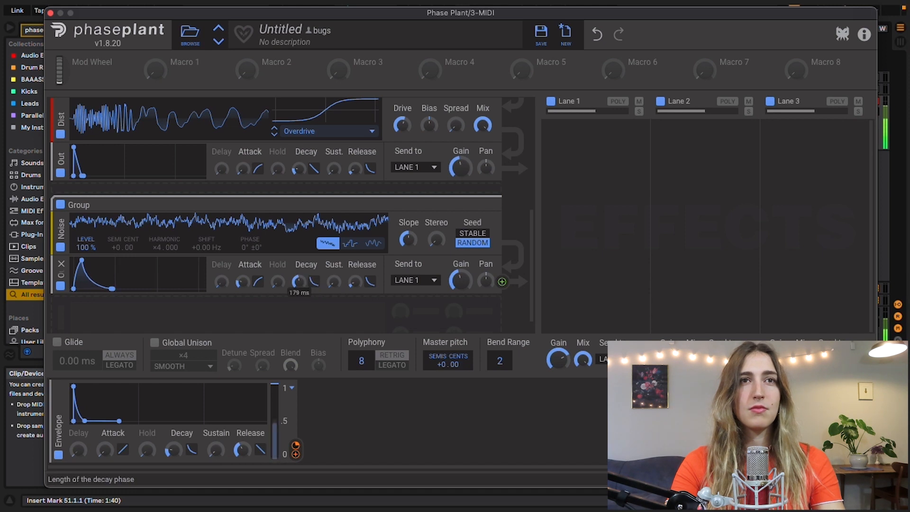
Step: Add a Filter to the noise group, place it between the noise and the output, and make it high-pass
scroll(218, 288, "down", 2)
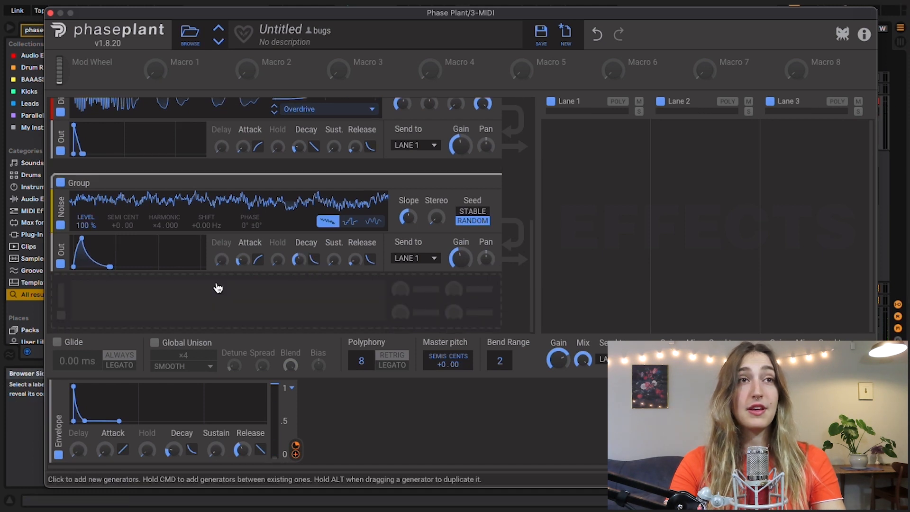
left_click(252, 293)
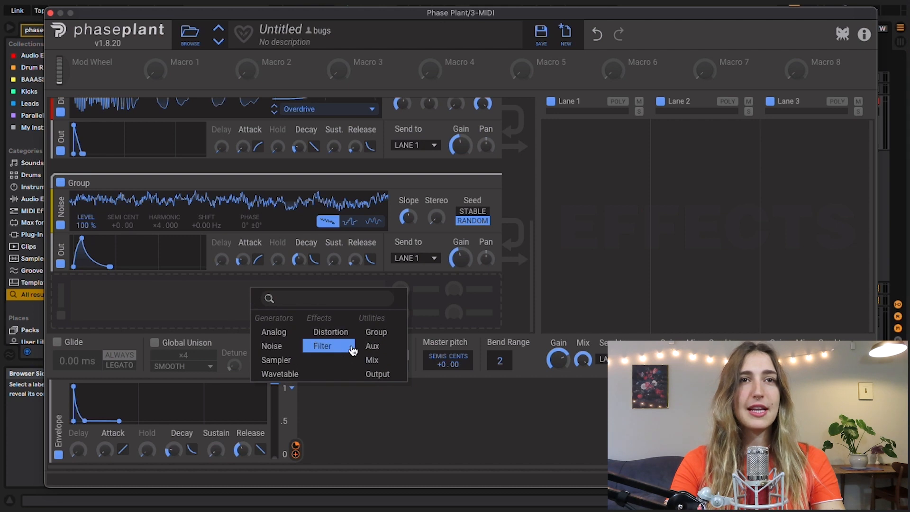
left_click(333, 345)
left_click_drag(66, 303, 67, 282)
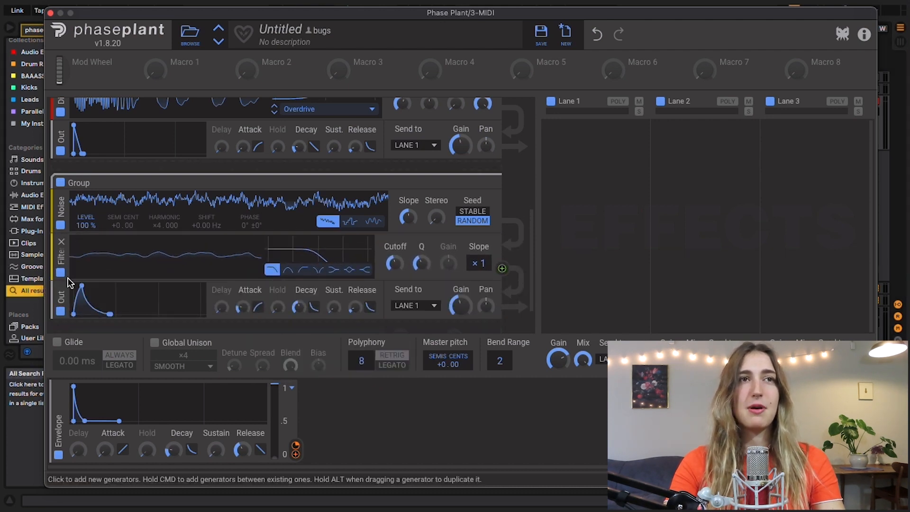
left_click(303, 271)
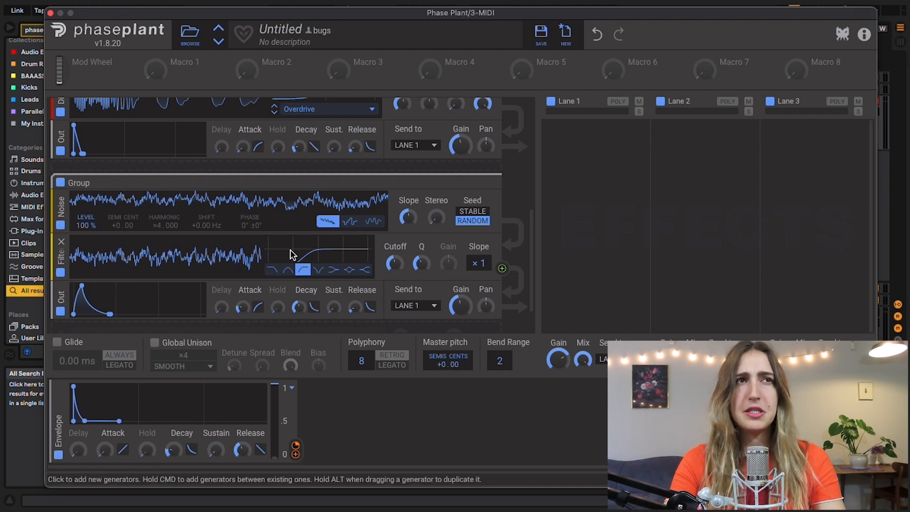
Step: Switch off the Fundamental and Transient groups and raise the Q of the noise group's high-pass filter
scroll(289, 264, "up", 8)
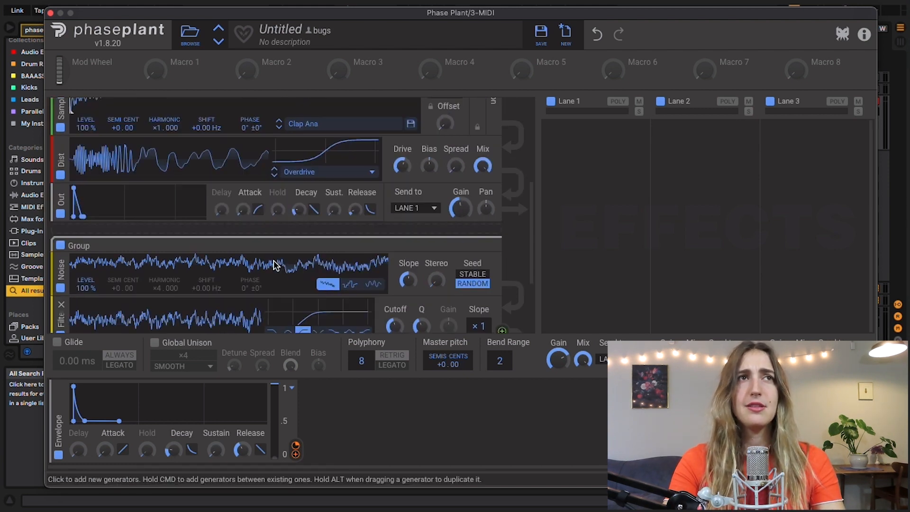
left_click(60, 109)
left_click(62, 248)
scroll(183, 183, "down", 5)
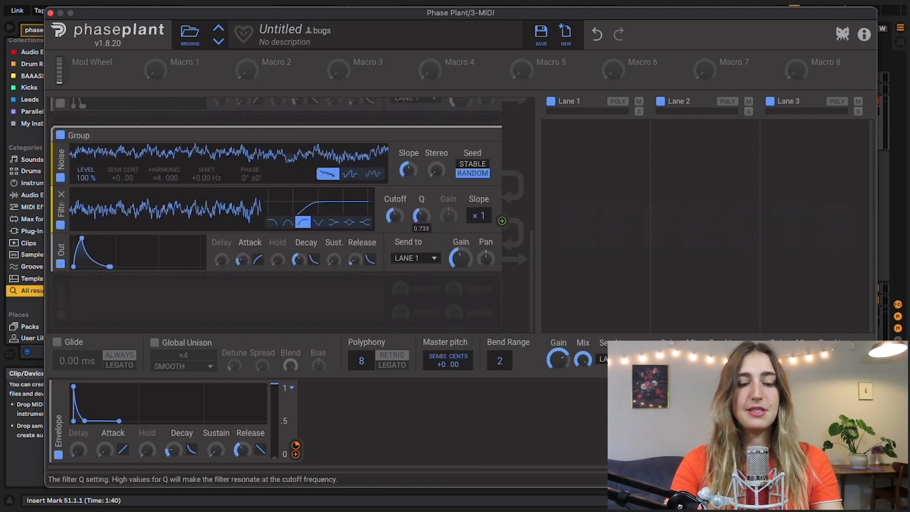
left_click_drag(422, 216, 422, 198)
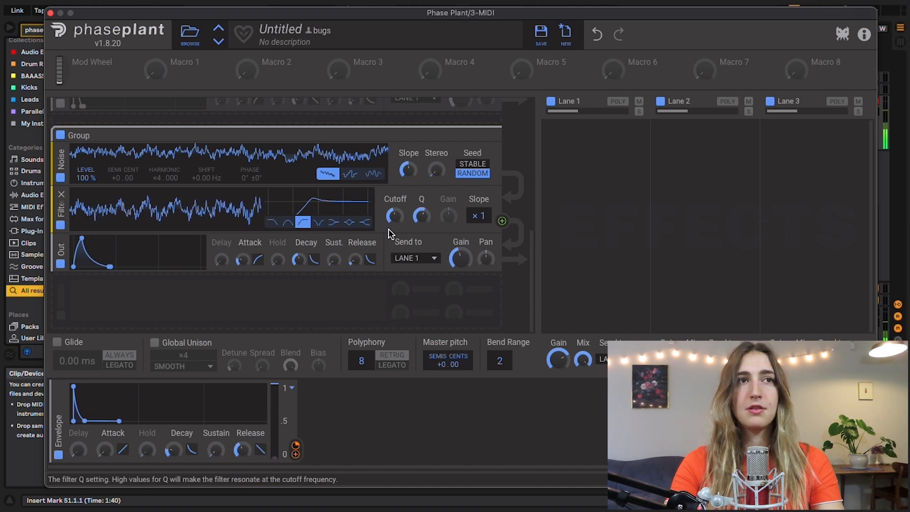
Step: Add a second, low-pass filter between the high-pass filter and the noise output, and raise its cutoff near maximum with some extra Q
left_click(85, 290)
left_click(165, 349)
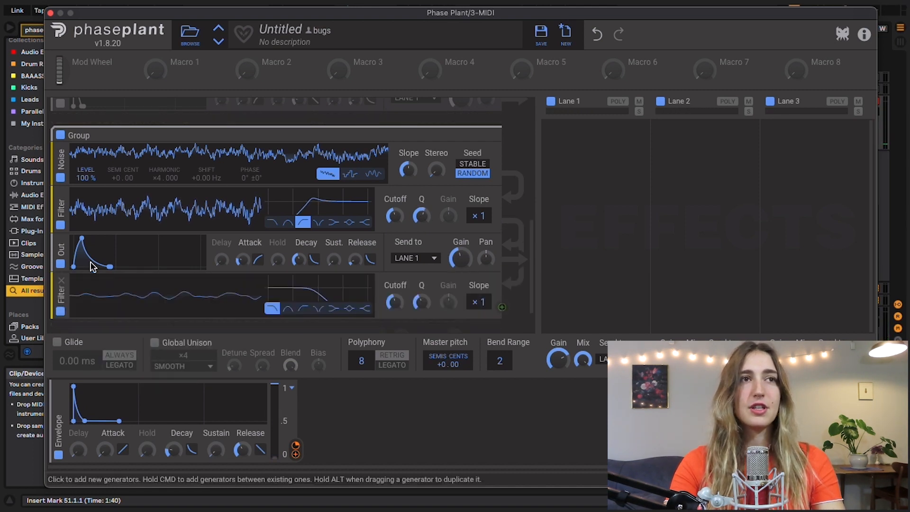
left_click_drag(61, 292, 60, 254)
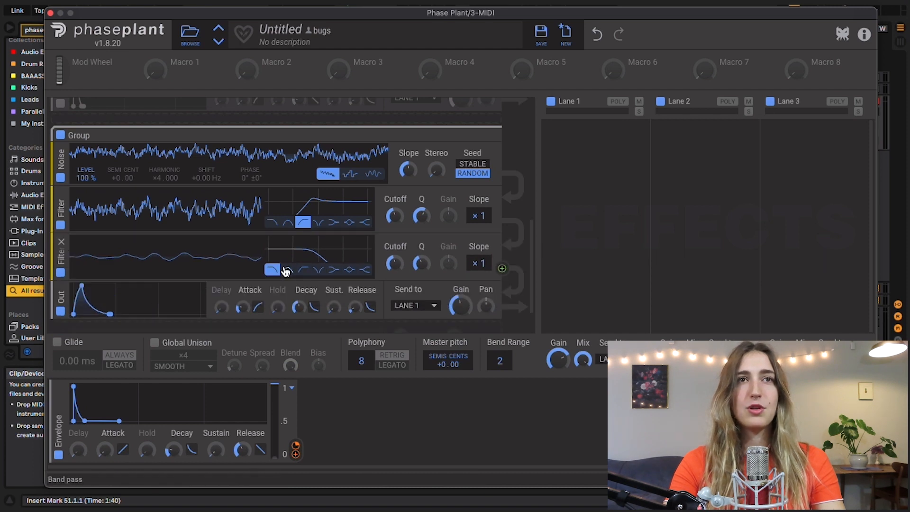
left_click_drag(395, 263, 395, 244)
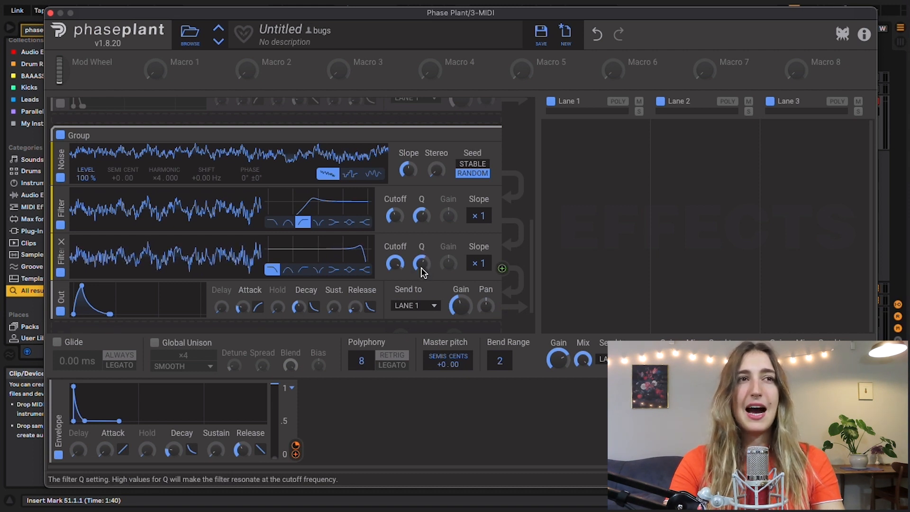
left_click_drag(394, 263, 395, 248)
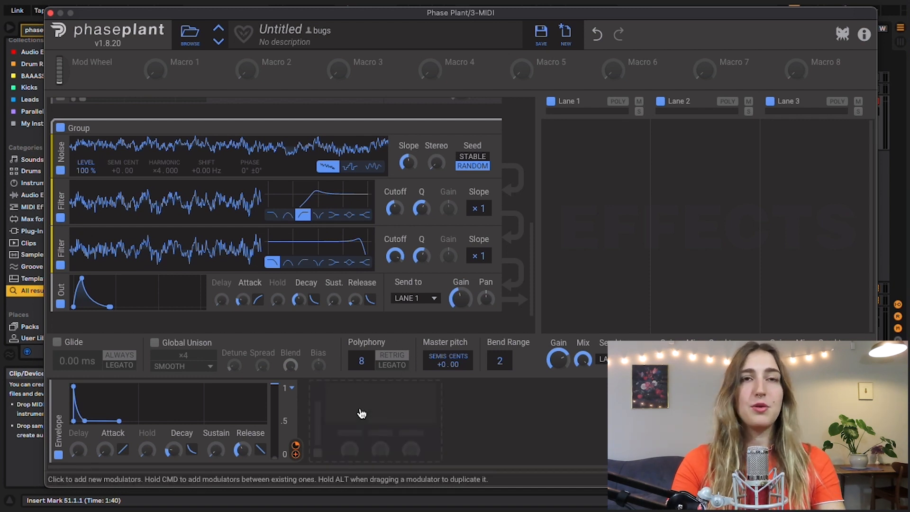
Step: Add a second Envelope modulator and assign it to the high-pass filter's cutoff at 20% and to the low-pass filter's cutoff
left_click(357, 404)
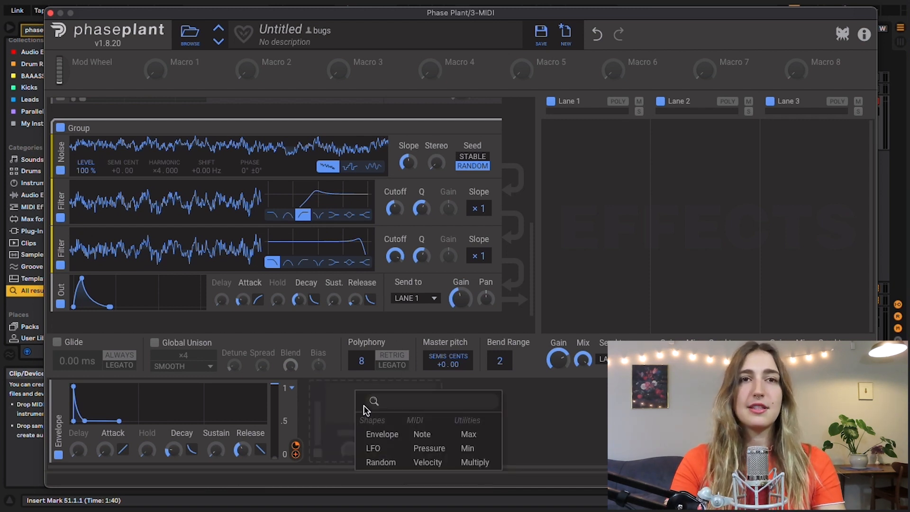
left_click(380, 431)
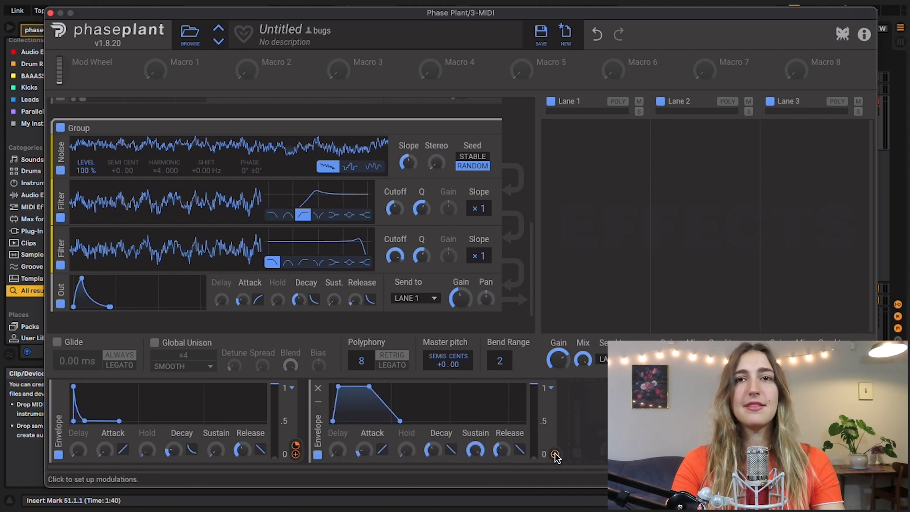
left_click_drag(555, 454, 395, 220)
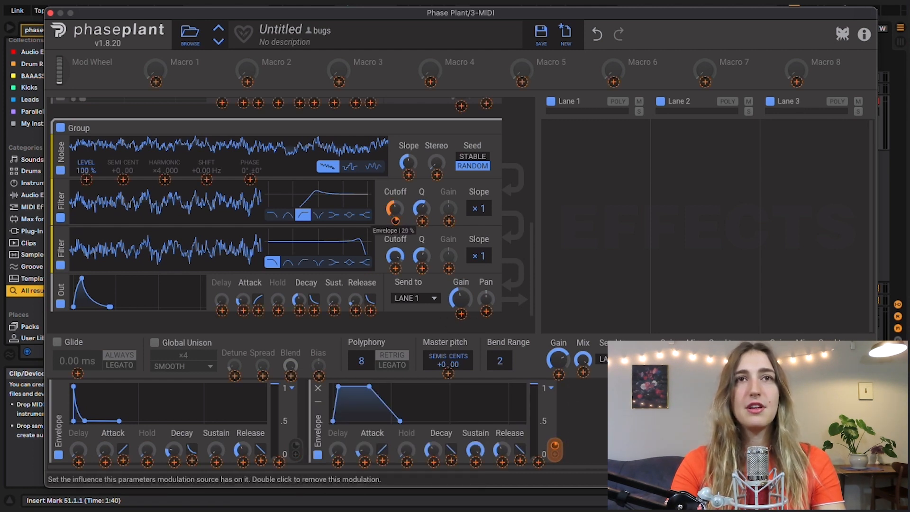
left_click_drag(397, 268, 398, 250)
Step: Shape the new modulation envelope with an attack of about 23 ms, a shorter decay and zero sustain
left_click(337, 387)
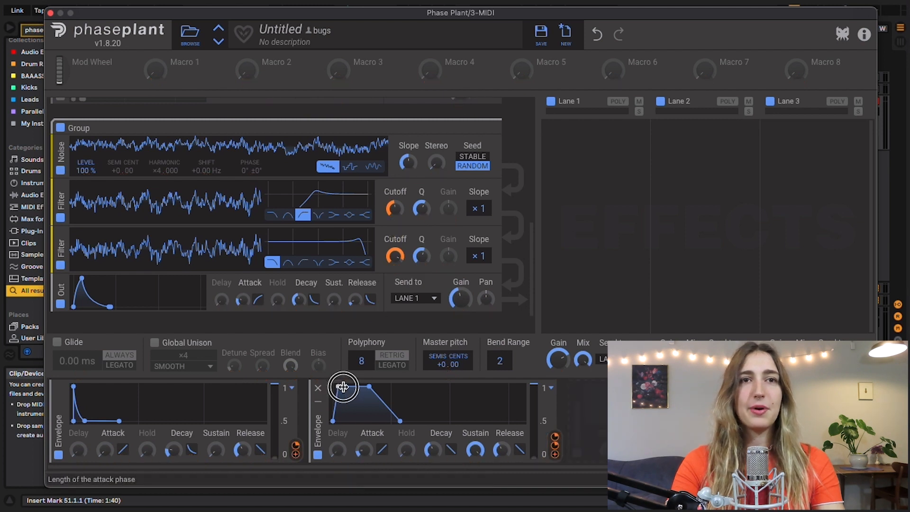
left_click_drag(363, 449, 363, 442)
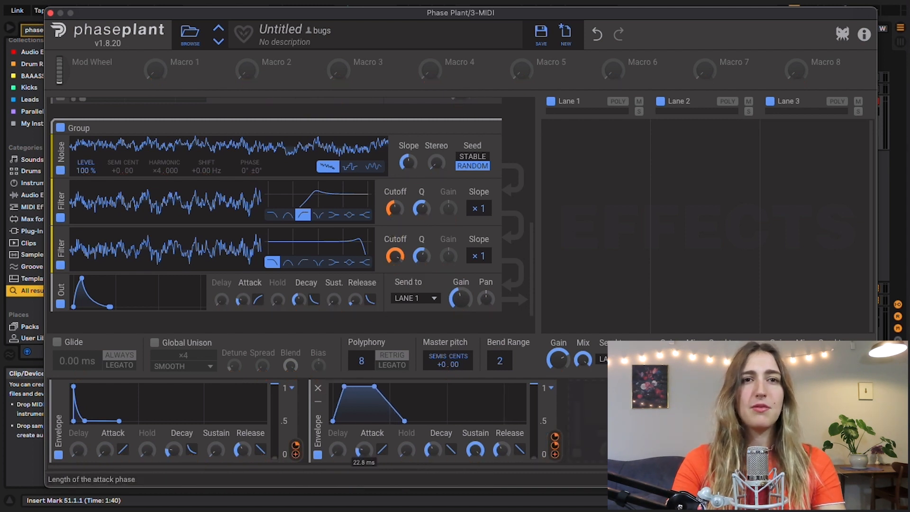
left_click_drag(374, 386, 367, 421)
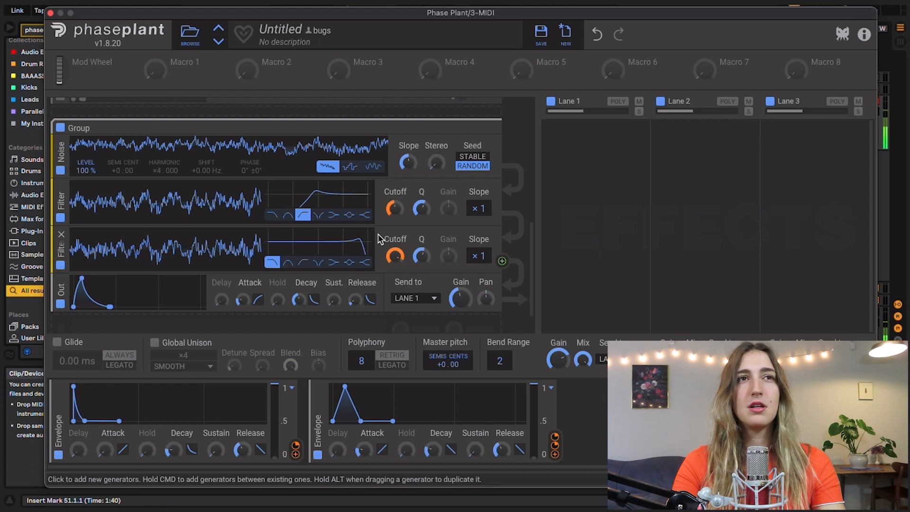
Step: Turn the Fundamental and Transient groups on again and lower the noise output's gain slightly
scroll(66, 190, "up", 5)
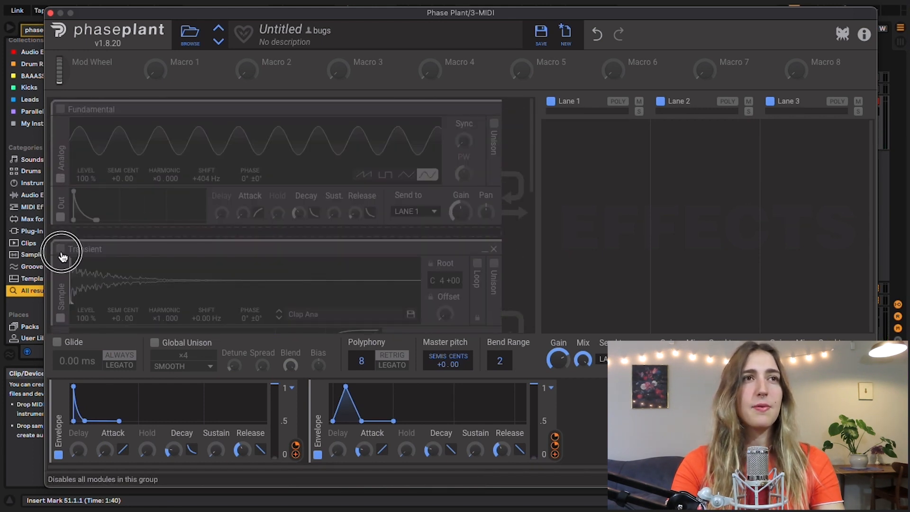
scroll(63, 254, "down", 5)
left_click_drag(460, 273, 461, 276)
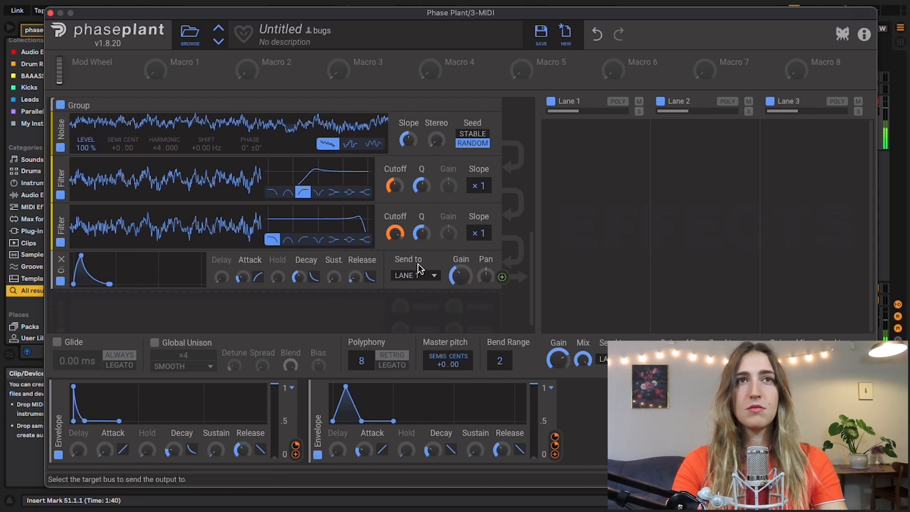
Step: Add another group below the noise group and give it a Sampler and an Output
scroll(442, 304, "down", 1)
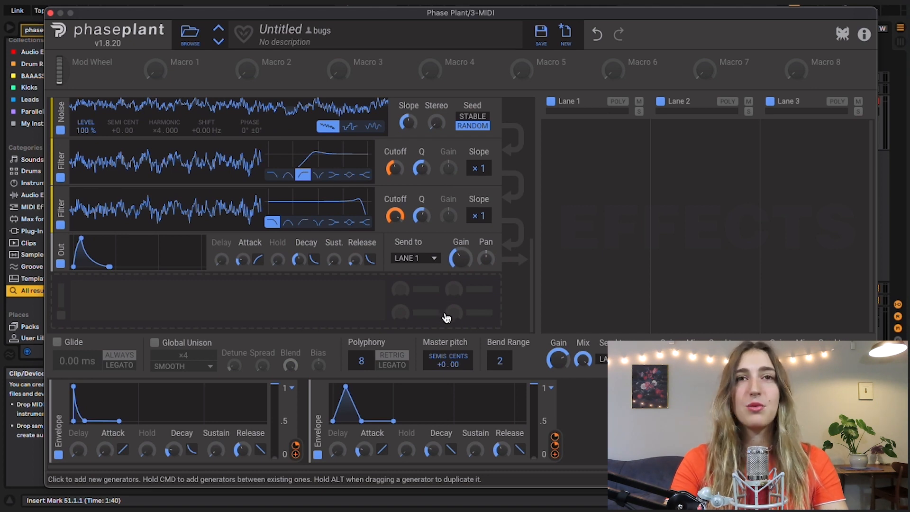
left_click(446, 317)
left_click(576, 353)
left_click(427, 296)
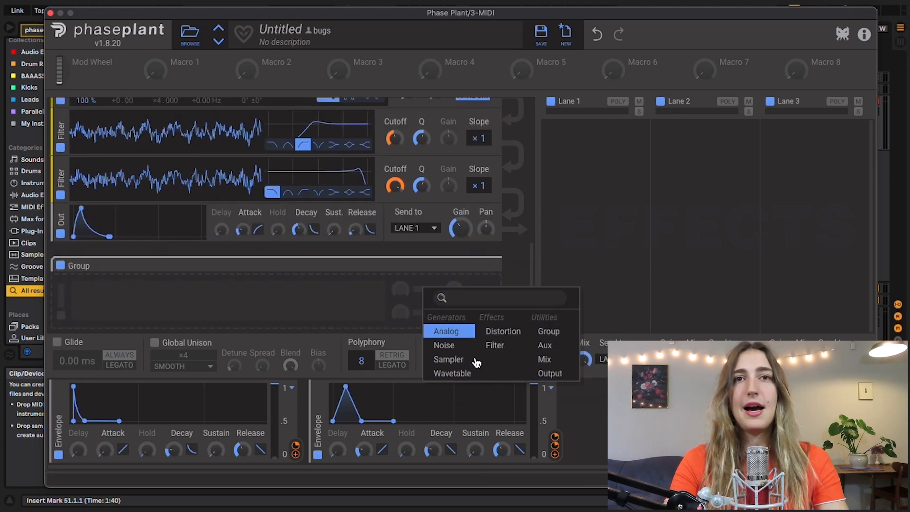
left_click(448, 359)
left_click(451, 331)
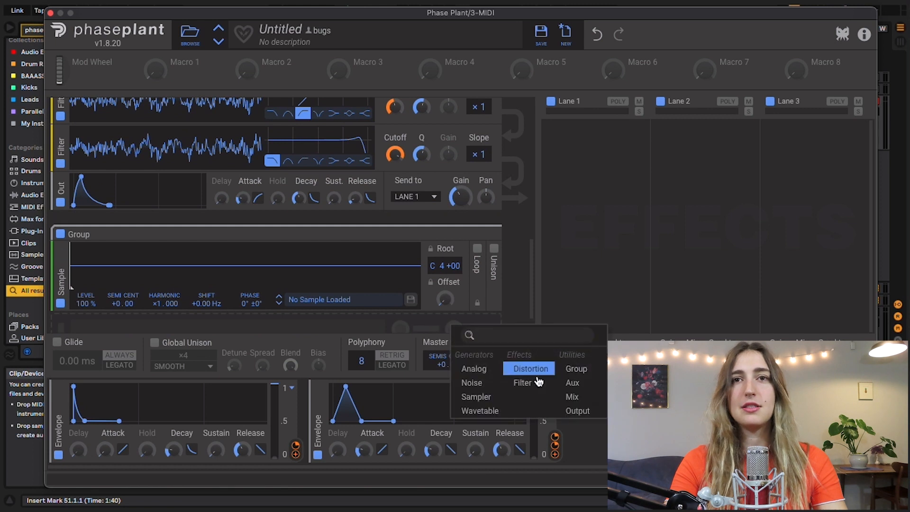
left_click(577, 410)
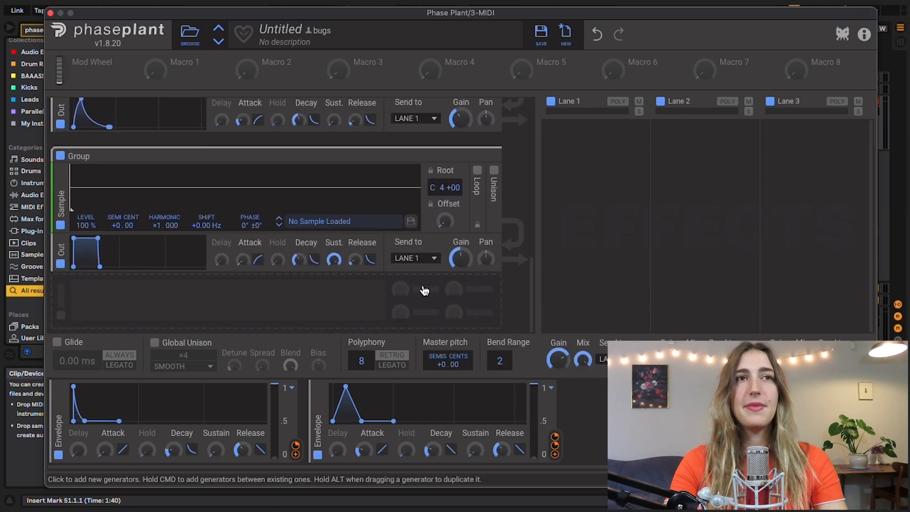
Step: Load the Hat Open 2 sample from the factory Symplesound Drums folder into the new sampler
left_click(326, 221)
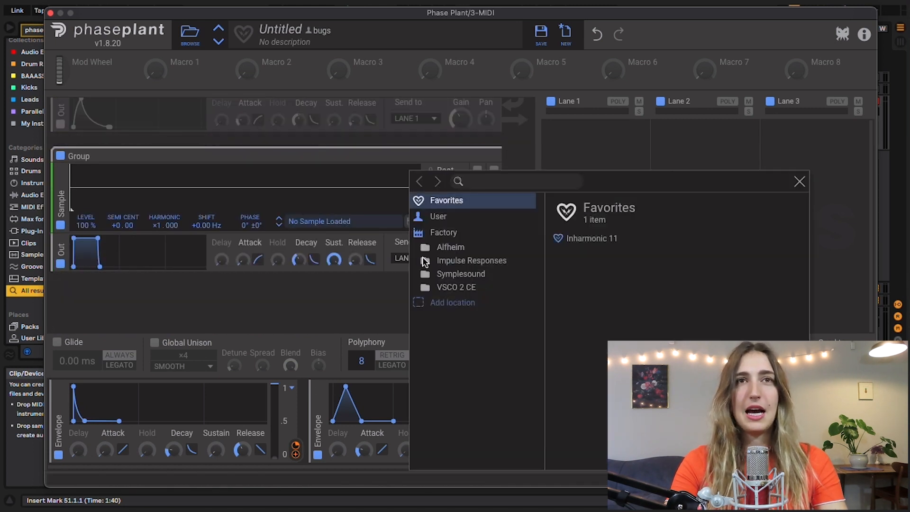
left_click(469, 275)
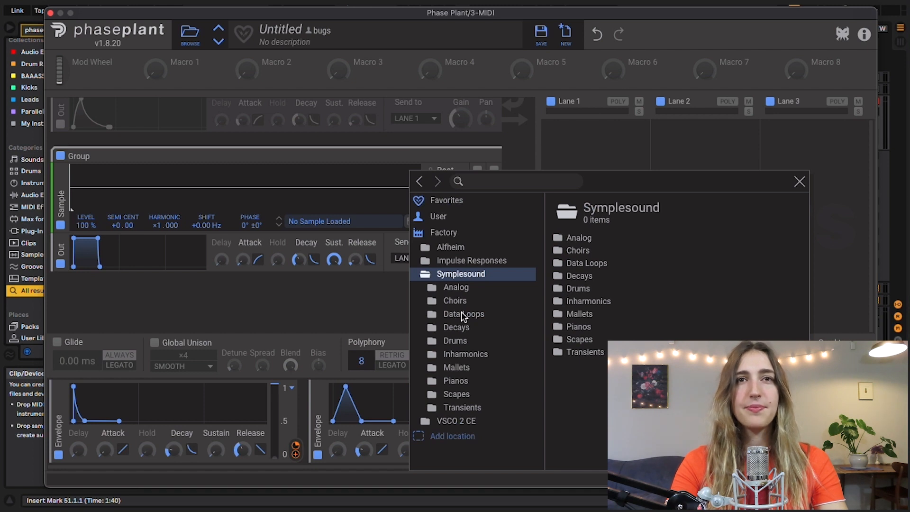
left_click(455, 340)
left_click(580, 353)
left_click(799, 182)
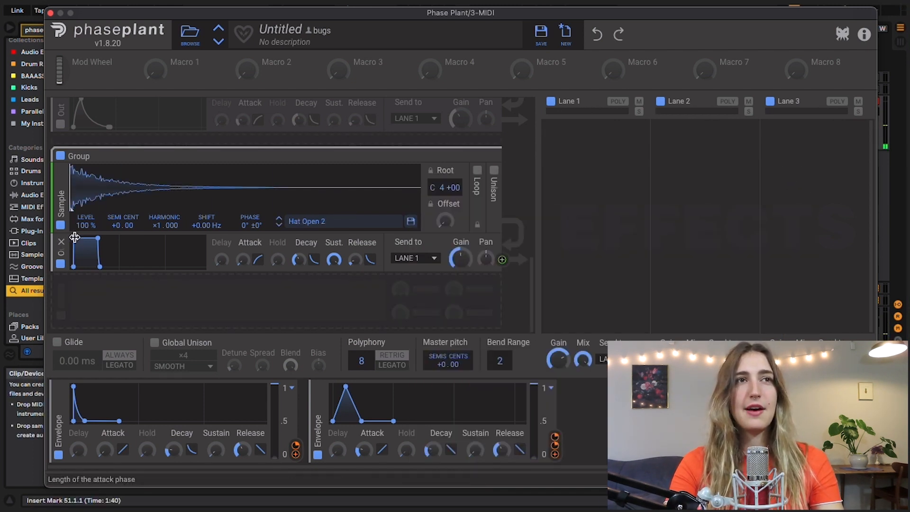
Step: Shape the hat group's output envelope with a softened attack, a curved decay and zero sustain
left_click_drag(73, 239, 119, 266)
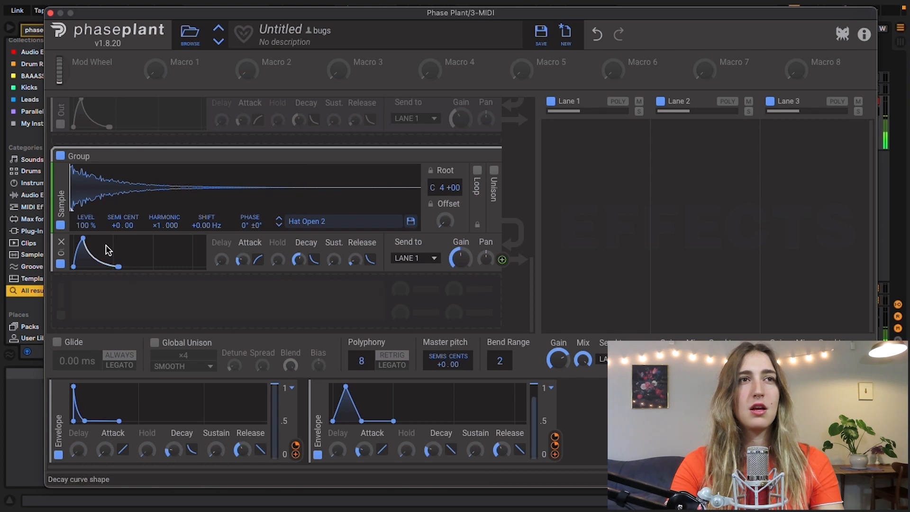
left_click_drag(83, 237, 86, 237)
Step: Add a high-pass Filter between the hat sampler and its output, with slightly raised Q and its cutoff modulated by the second envelope
left_click(65, 296)
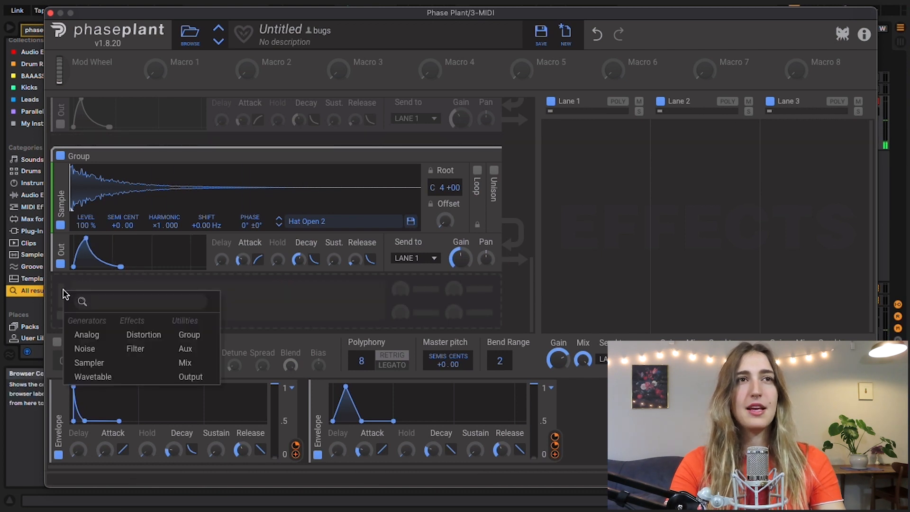
left_click(143, 350)
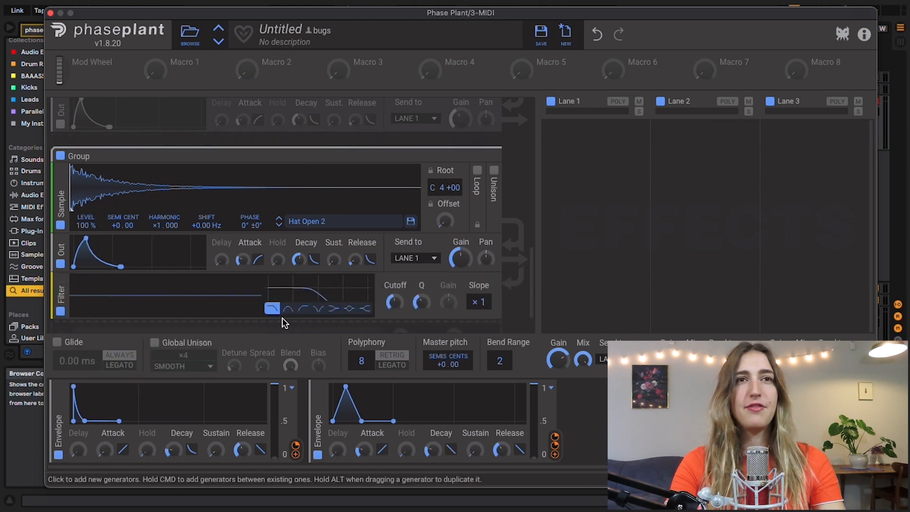
left_click(302, 310)
left_click_drag(61, 292, 60, 215)
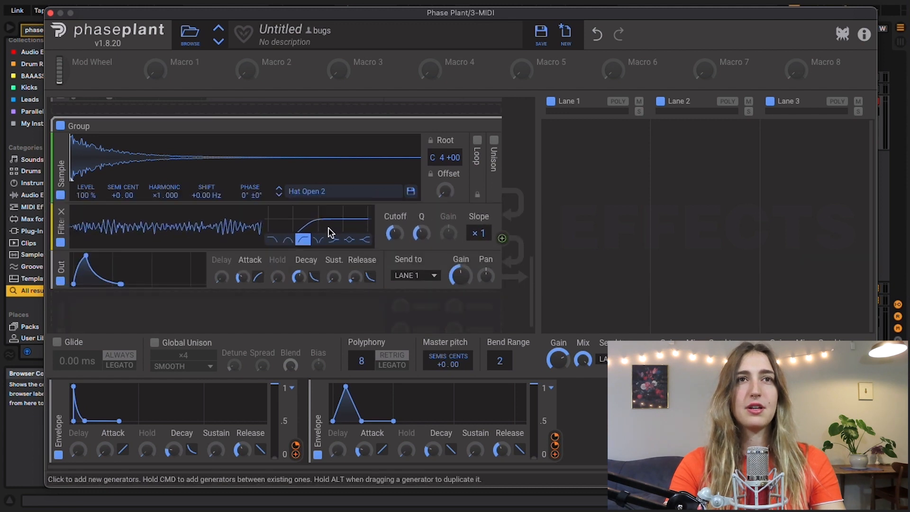
left_click_drag(422, 234, 421, 230)
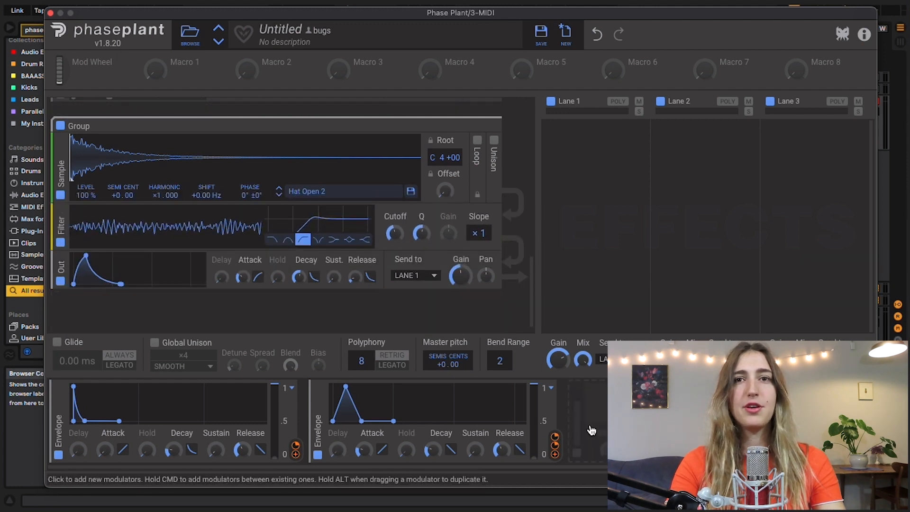
left_click_drag(554, 445, 400, 238)
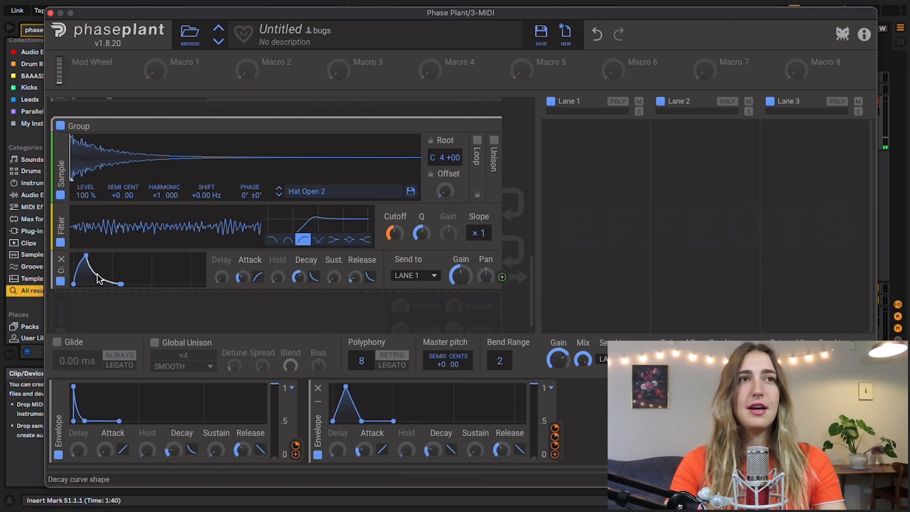
Step: Add an Overdrive Distortion between the hat group's filter and output, raising its Drive and setting Spread to about 13%
left_click(58, 311)
left_click(135, 363)
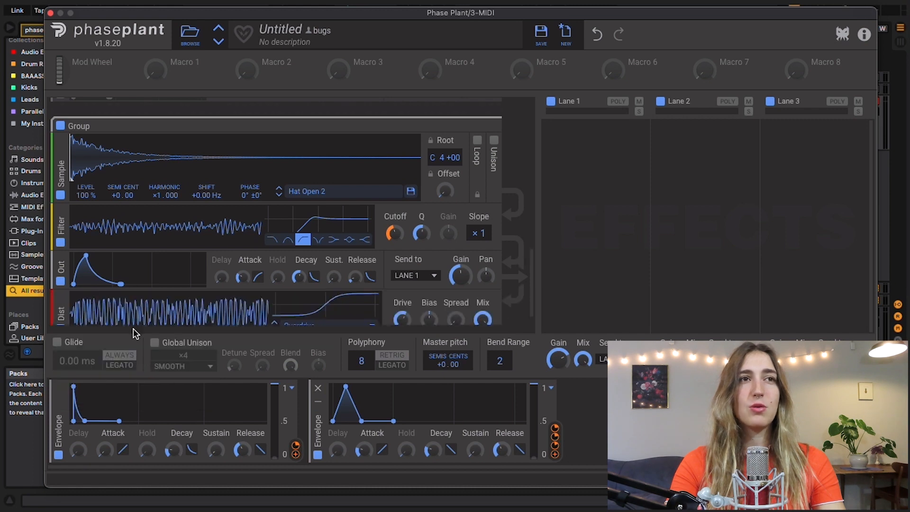
left_click_drag(57, 309, 56, 266)
scroll(67, 271, "down", 3)
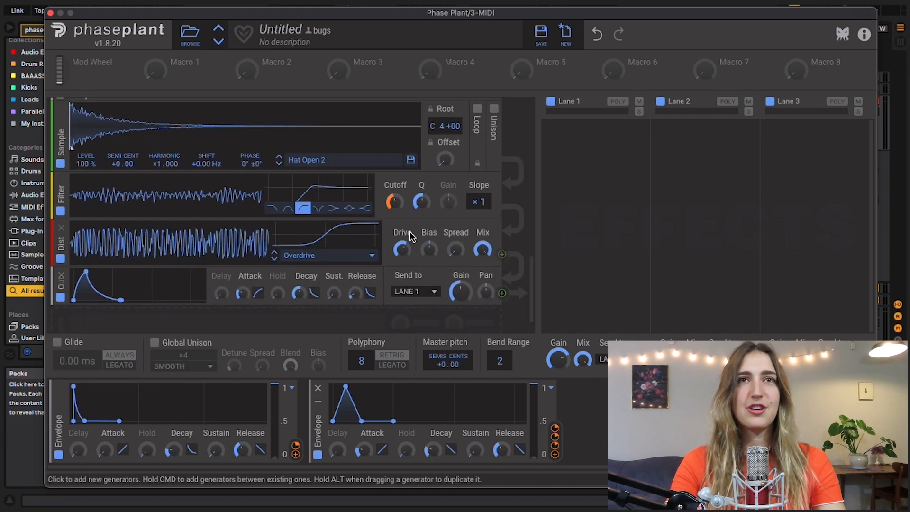
left_click_drag(408, 249, 407, 242)
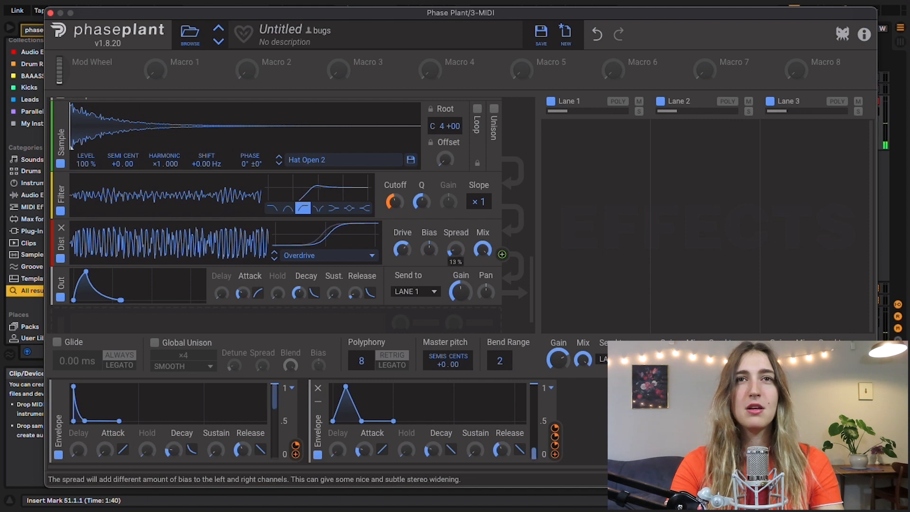
left_click_drag(455, 249, 455, 245)
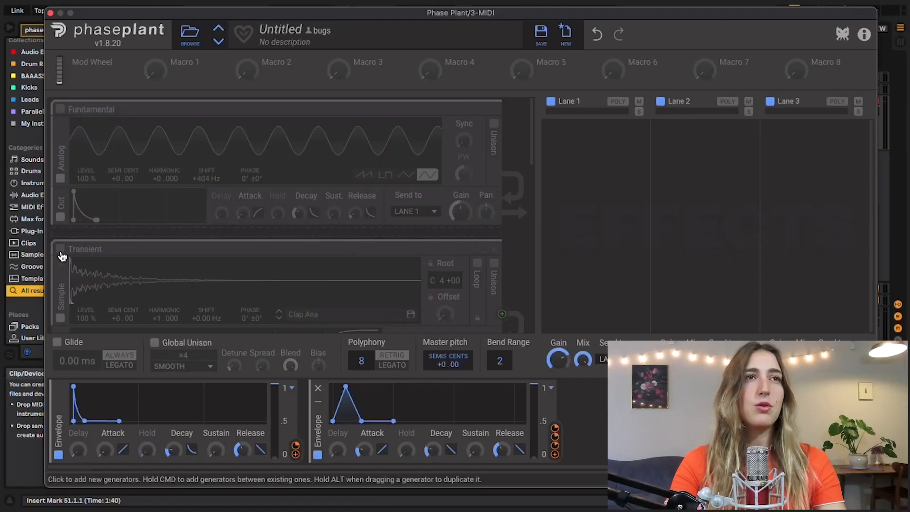
Step: Turn the Fundamental, Transient and Noise groups back on
left_click(61, 250)
scroll(64, 211, "down", 3)
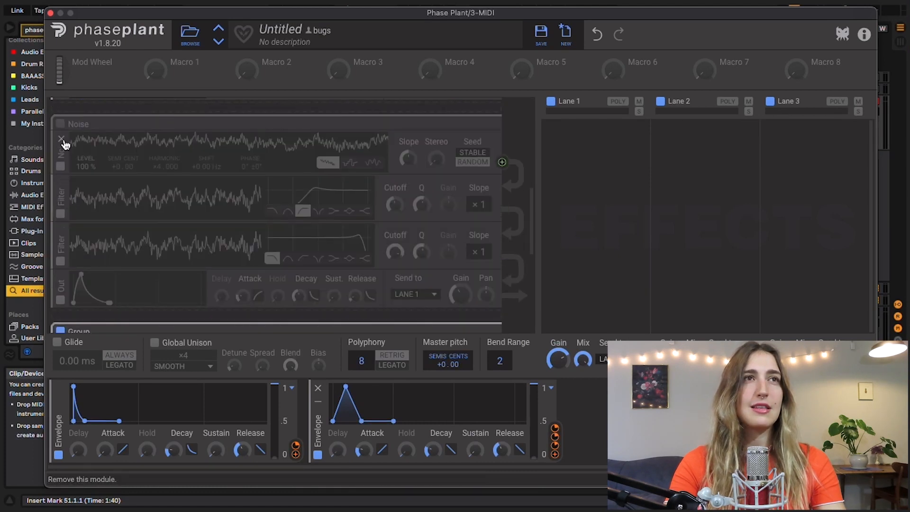
left_click(60, 124)
scroll(374, 212, "up", 3)
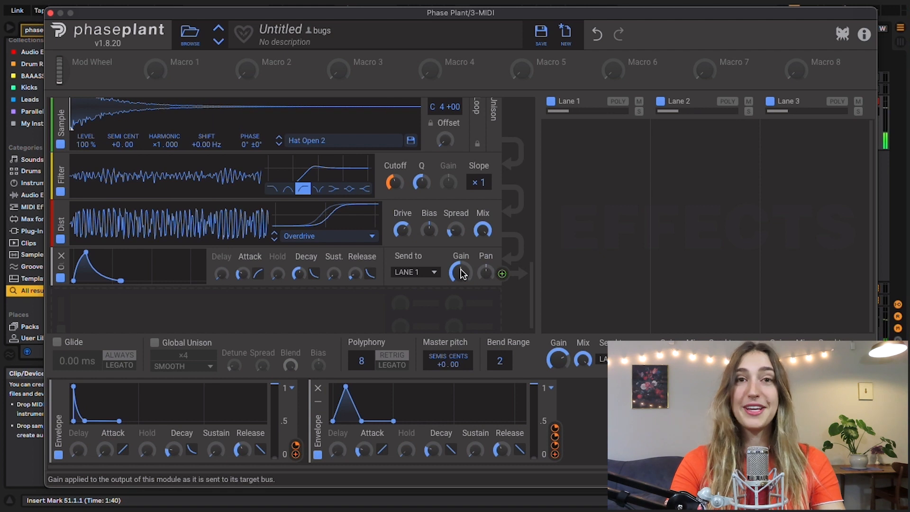
Step: Send the outputs of the Noise group and the hat group to Lane 2
scroll(379, 301, "up", 5)
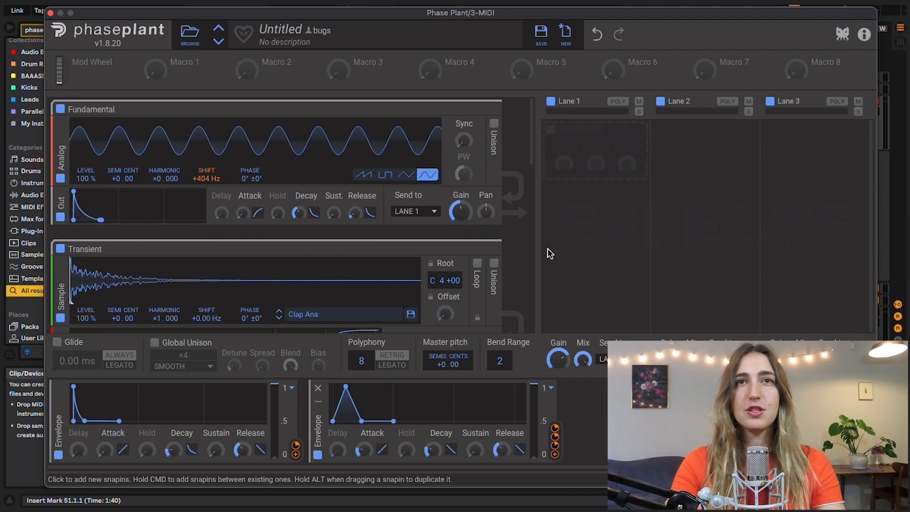
scroll(436, 238, "down", 2)
scroll(335, 188, "down", 10)
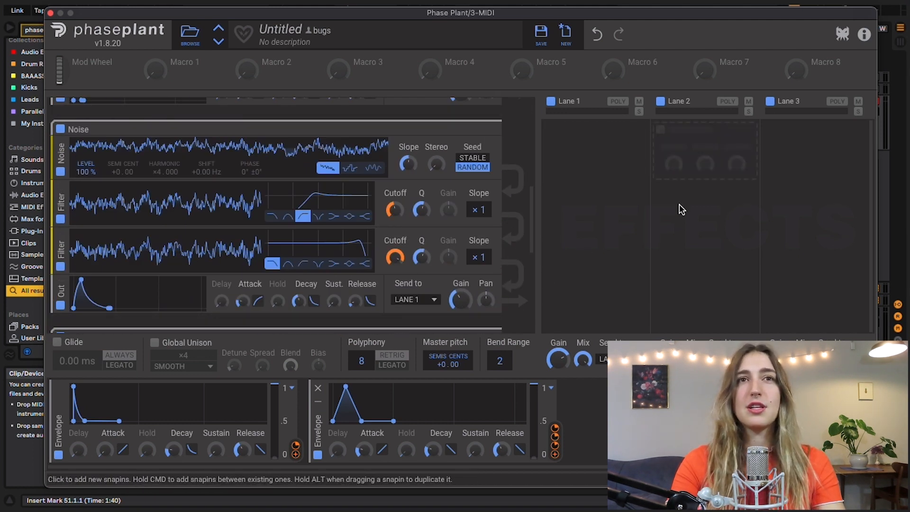
left_click(400, 298)
left_click(410, 318)
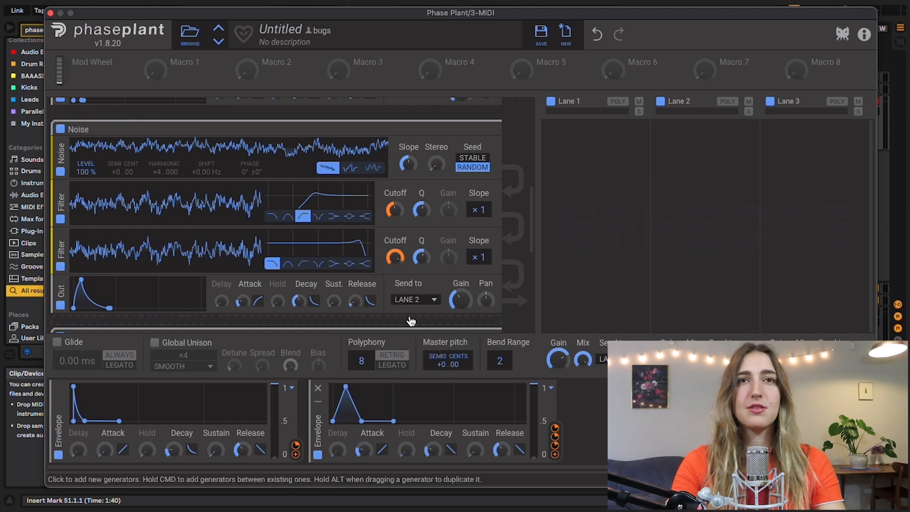
scroll(405, 285, "down", 8)
scroll(407, 284, "down", 3)
left_click(416, 260)
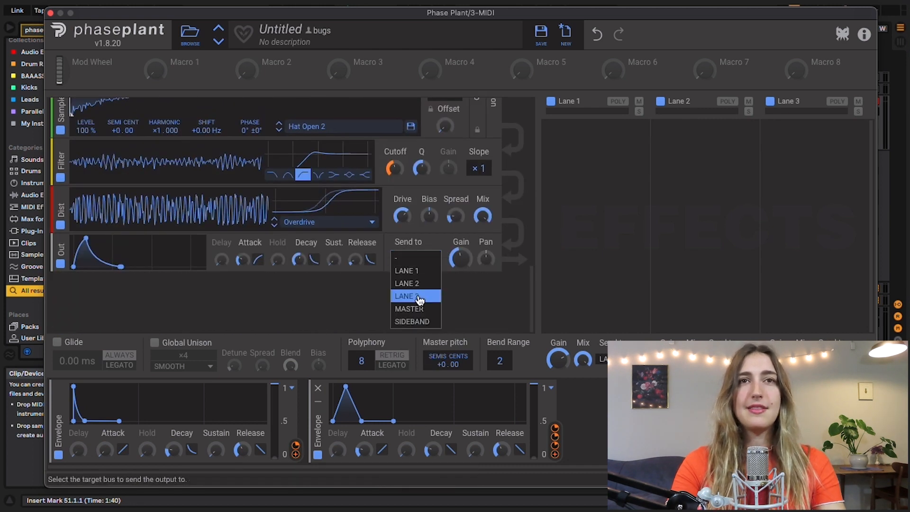
left_click(419, 284)
Step: Solo Lane 1 and give it a Transient Shaper with raised Attack, Pump and Sustain
scroll(420, 286, "up", 10)
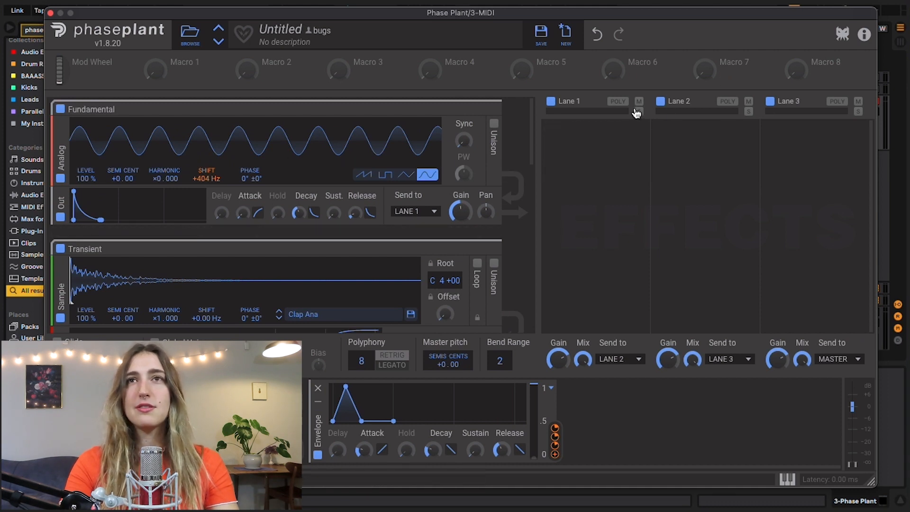
left_click(638, 111)
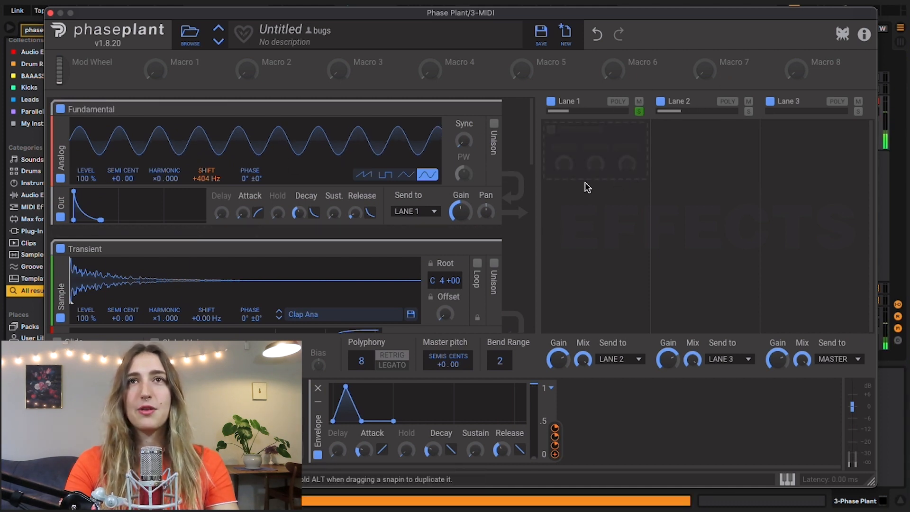
left_click(575, 159)
left_click(745, 322)
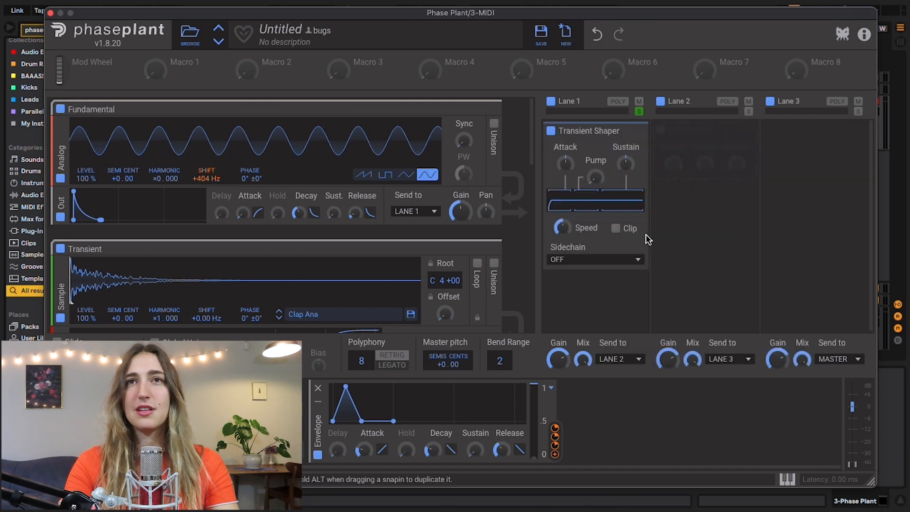
left_click_drag(565, 164, 565, 152)
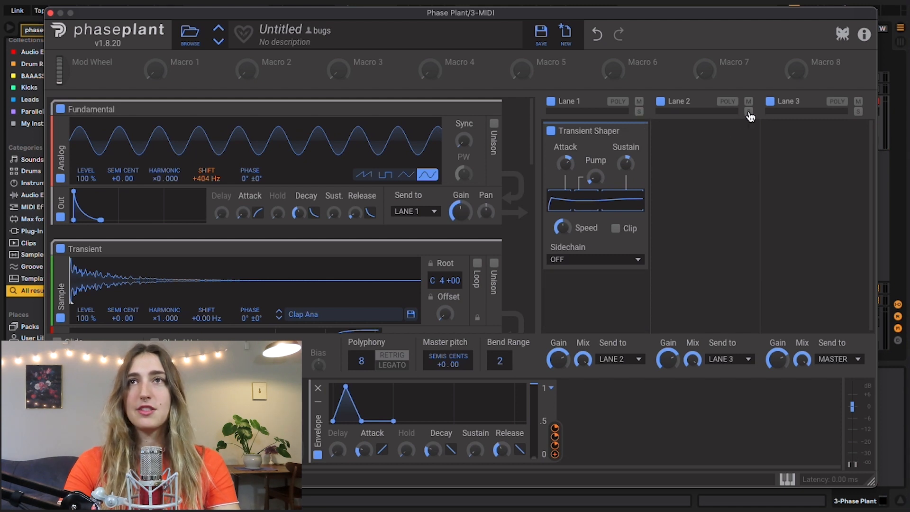
Step: Add a Faturator to the soloed Lane 2, adjust its Stereo Turbo and Mix, and modulate its Color with the second envelope
left_click(748, 111)
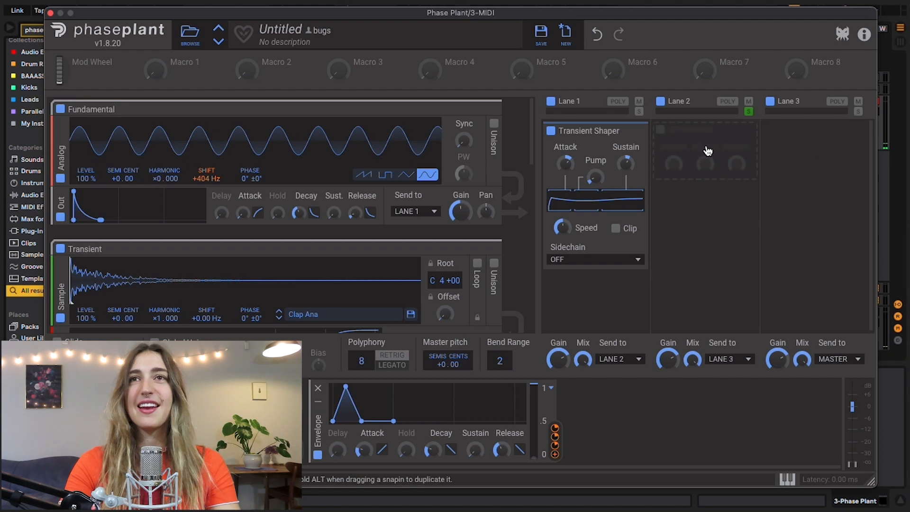
left_click(706, 151)
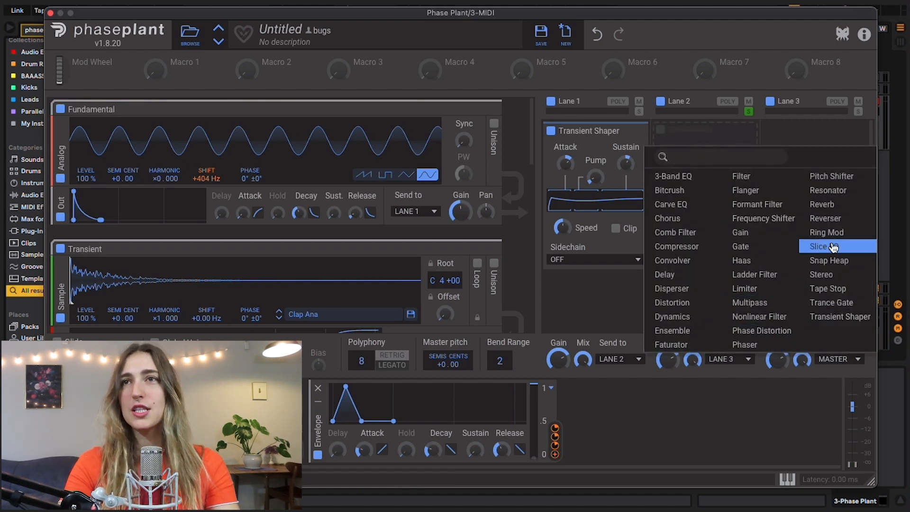
left_click(670, 345)
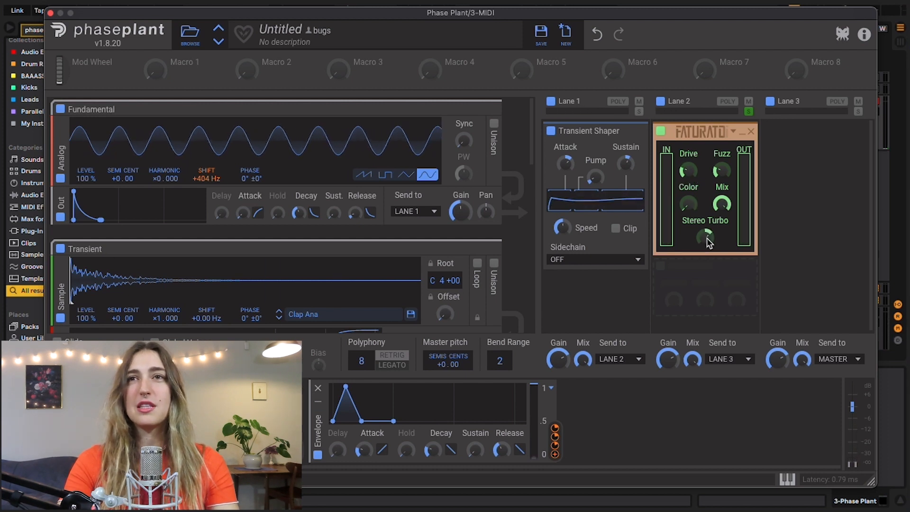
mouse_move(707, 241)
left_mouse_down()
mouse_move(707, 230)
mouse_move(707, 237)
left_mouse_up()
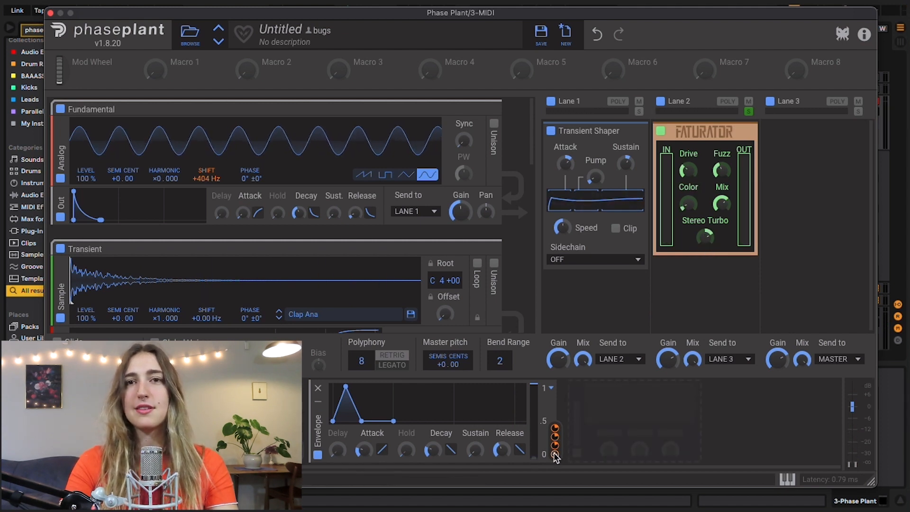
left_click_drag(555, 455, 689, 219)
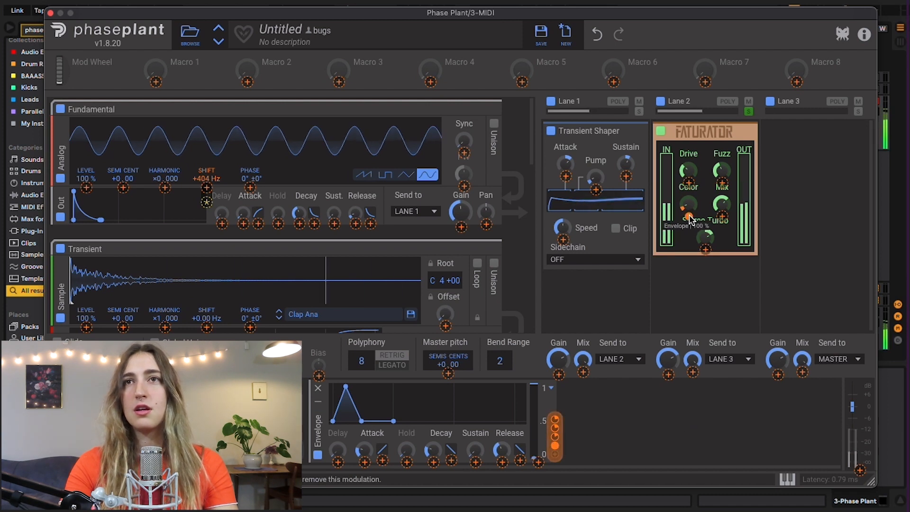
Step: Add a Transient Shaper below the Faturator in Lane 2 and raise its Sustain
left_click(720, 296)
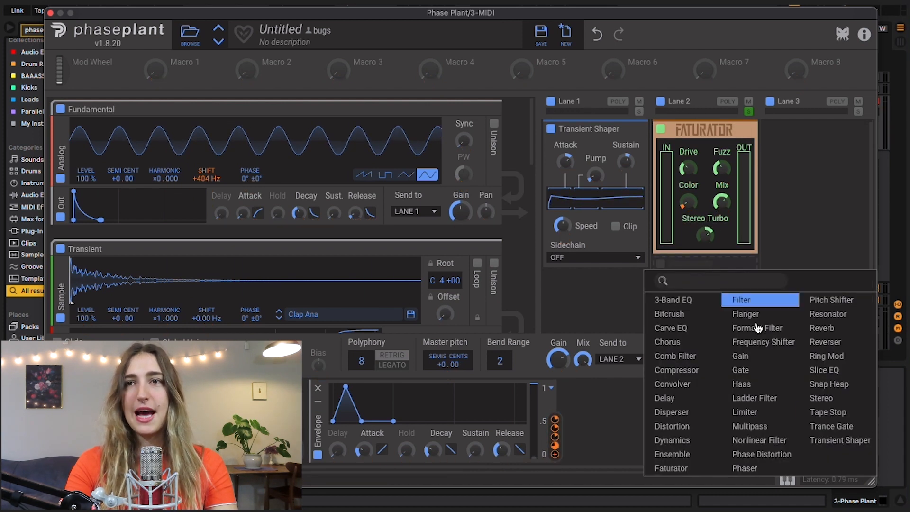
left_click(832, 441)
scroll(734, 236, "down", 4)
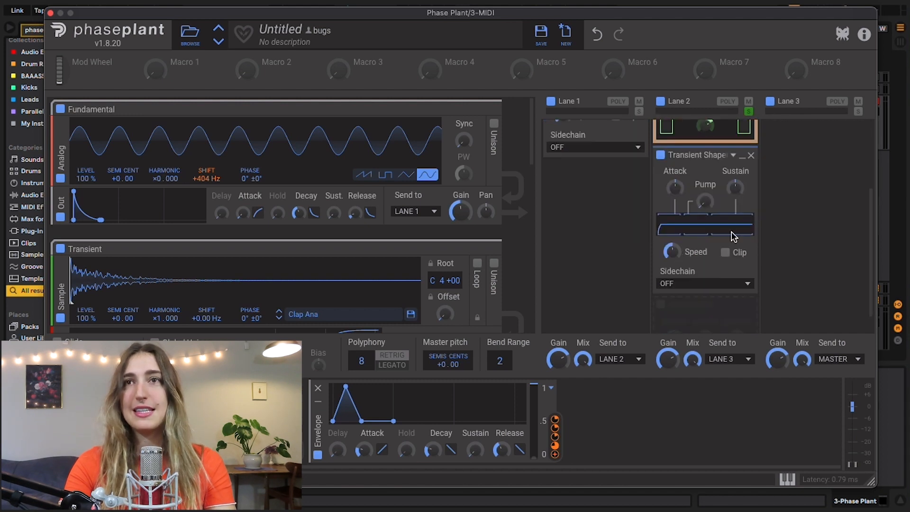
left_click_drag(735, 188, 735, 162)
scroll(720, 308, "down", 1)
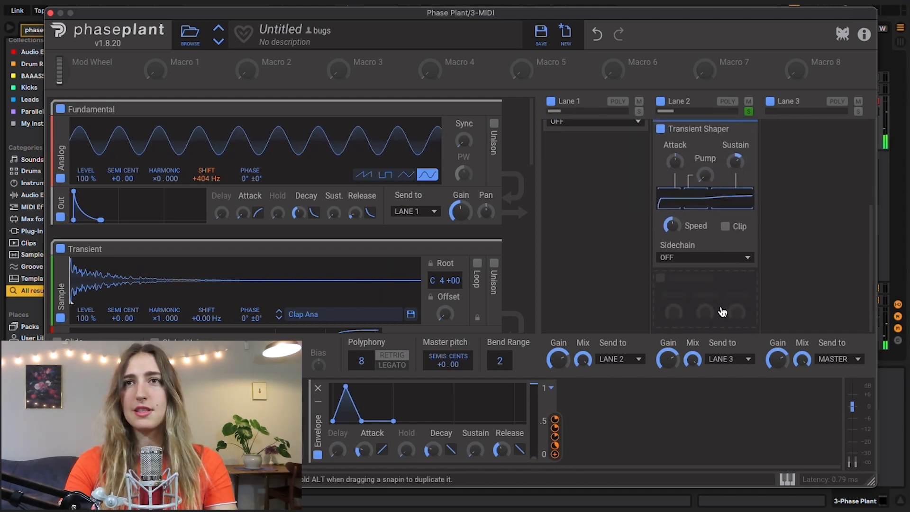
Step: Add a 3-Band EQ at the end of Lane 2, cut its low band and move the low crossover slightly higher
left_click(715, 297)
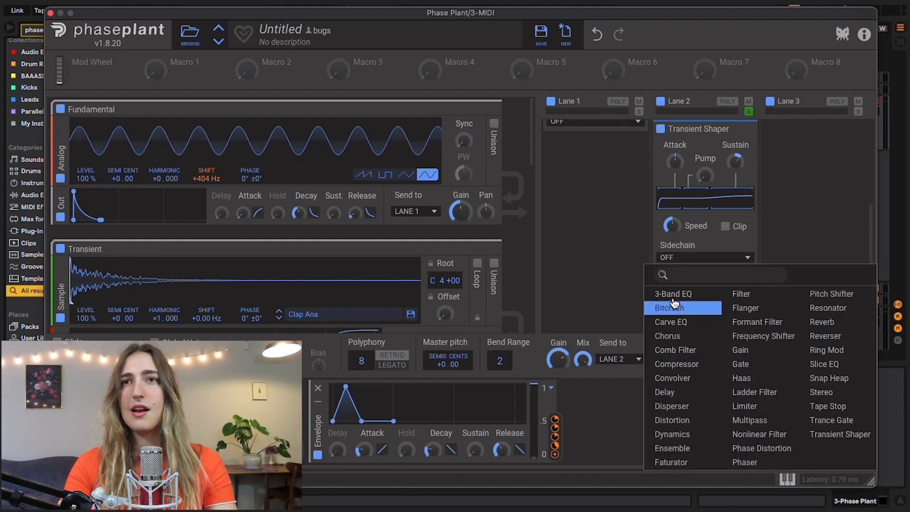
left_click(676, 293)
scroll(680, 292, "down", 4)
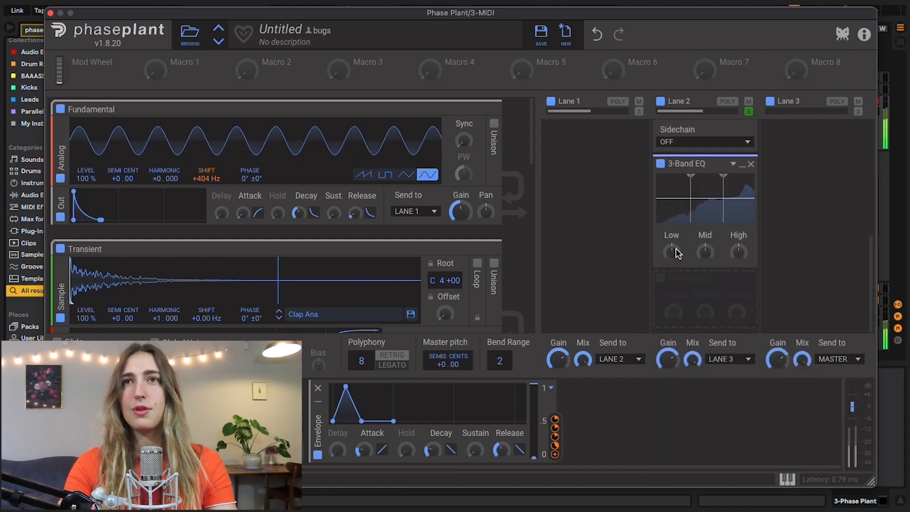
left_click_drag(676, 252, 675, 279)
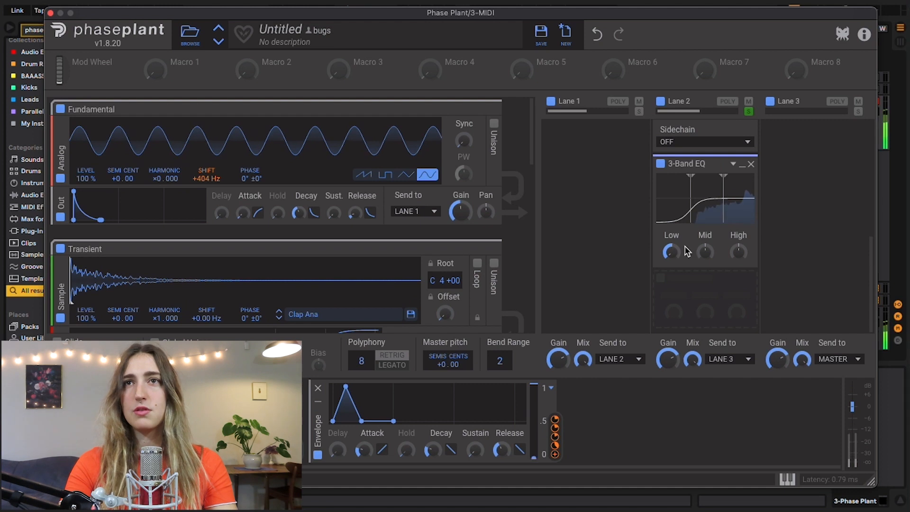
left_click_drag(690, 176, 697, 182)
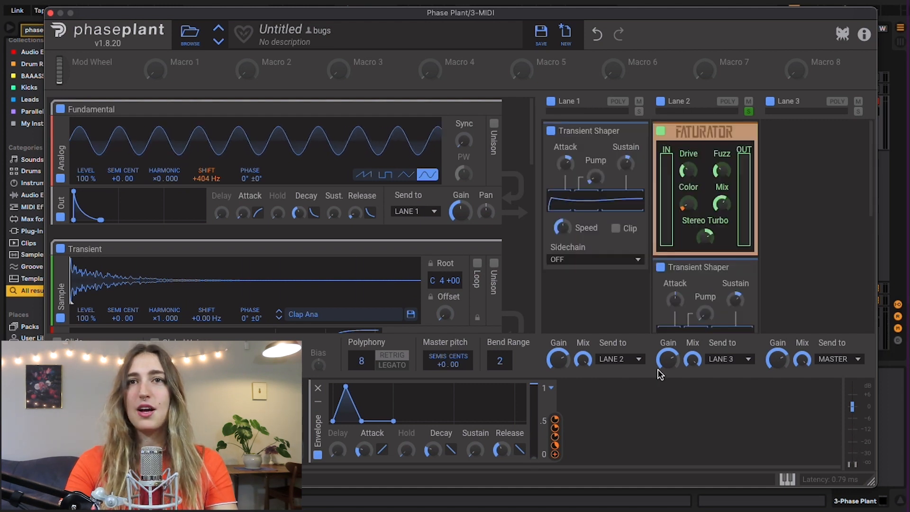
Step: Route Lane 1 into Lane 3, add a Slice EQ to Lane 3 and open its editor
left_click(615, 361)
left_click(614, 372)
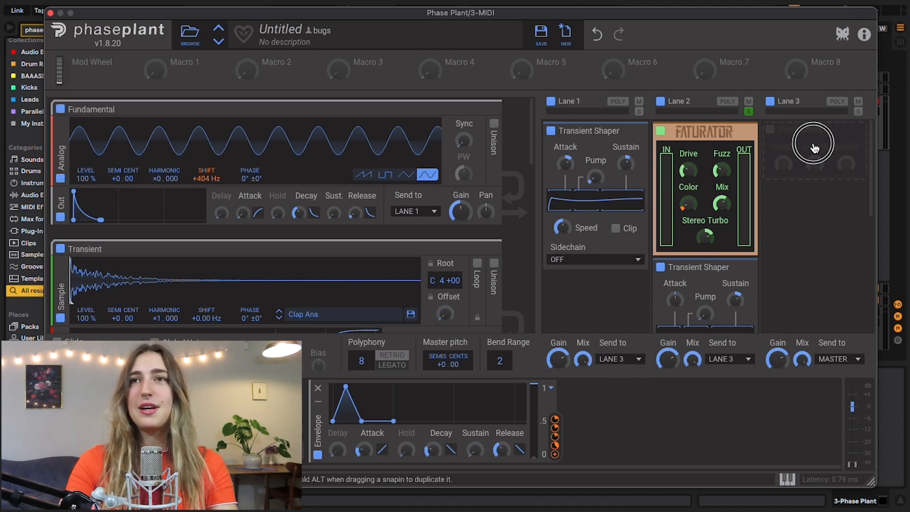
left_click(813, 147)
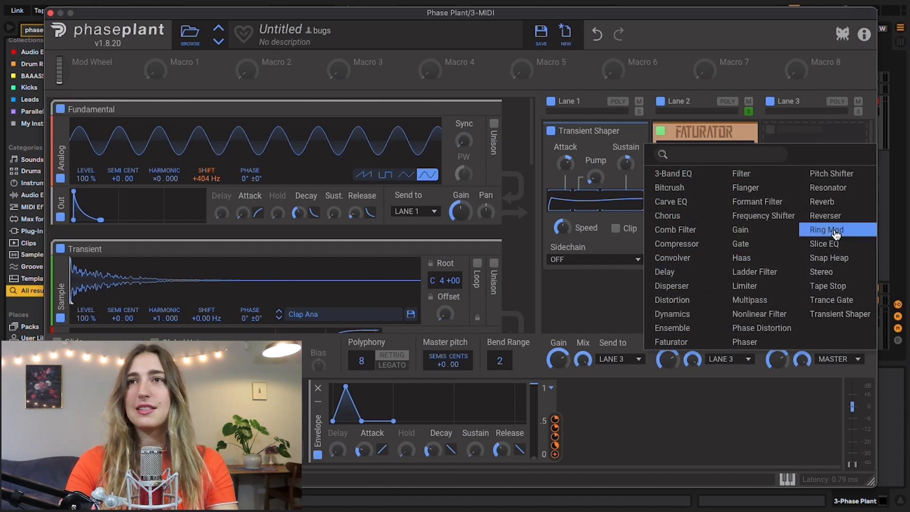
left_click(824, 244)
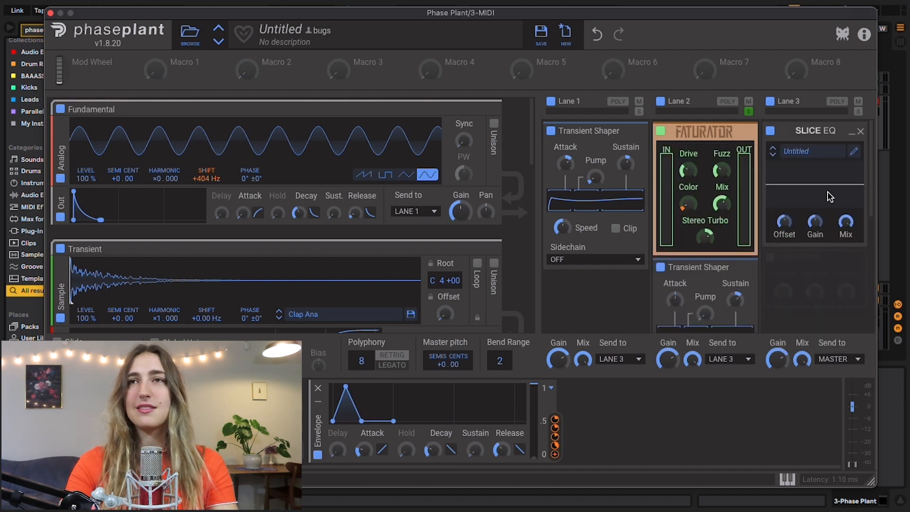
left_click(853, 153)
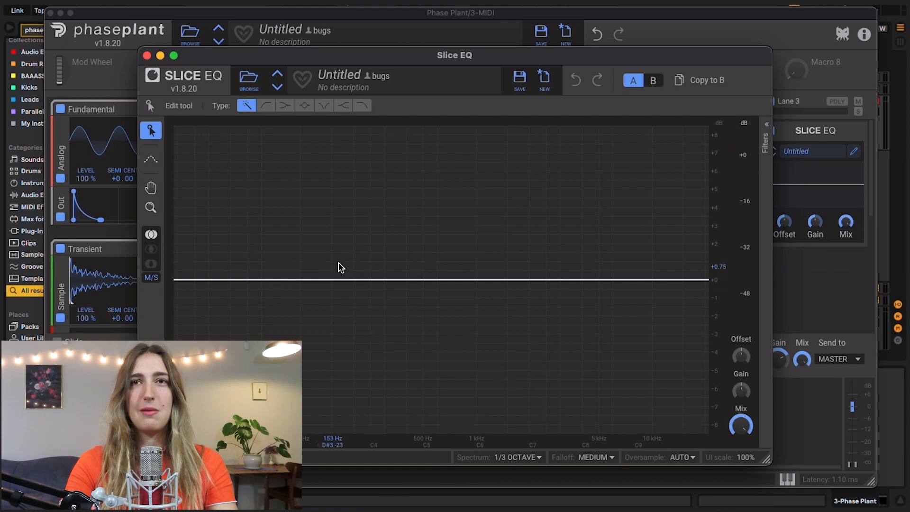
Step: Shape Lane 3's Slice EQ with a low cut near 186 Hz, boosts around 600 Hz and 10 kHz, and a dip around 2 kHz
left_click_drag(264, 280, 347, 274)
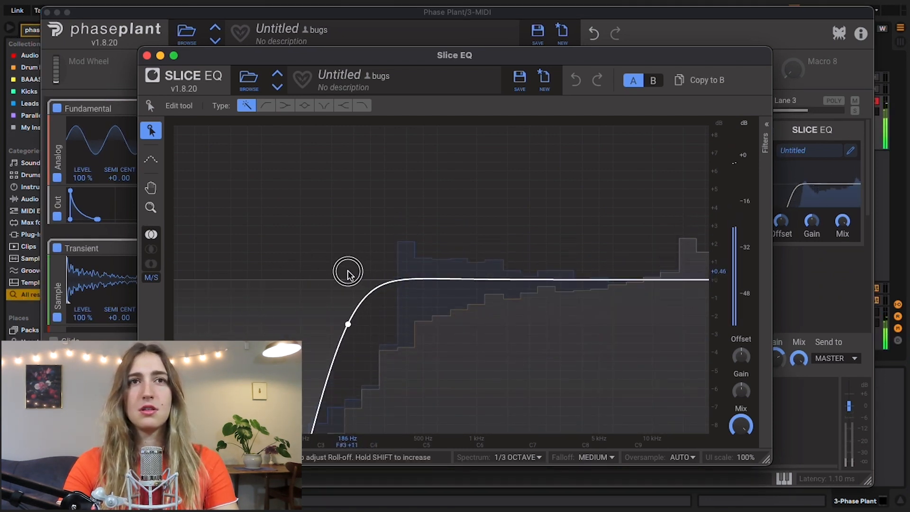
left_click_drag(455, 279, 438, 239)
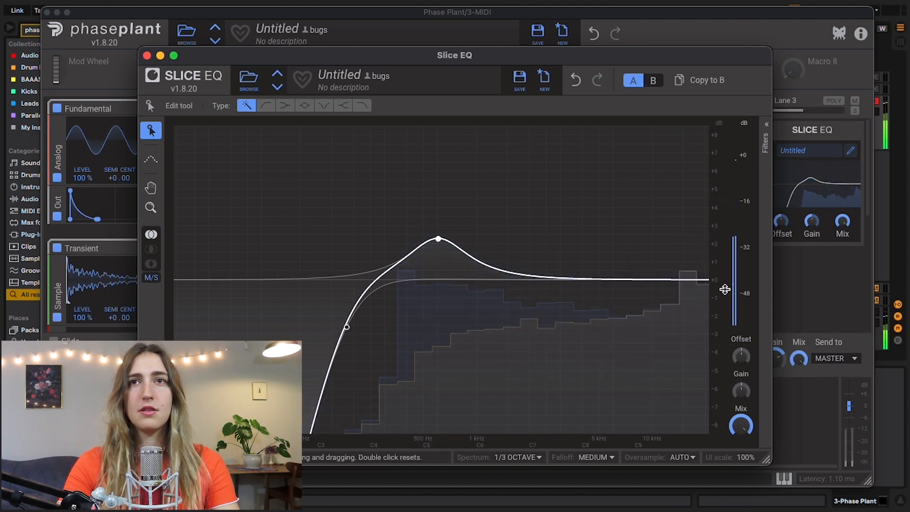
double_click(548, 270)
left_click_drag(548, 270, 532, 304)
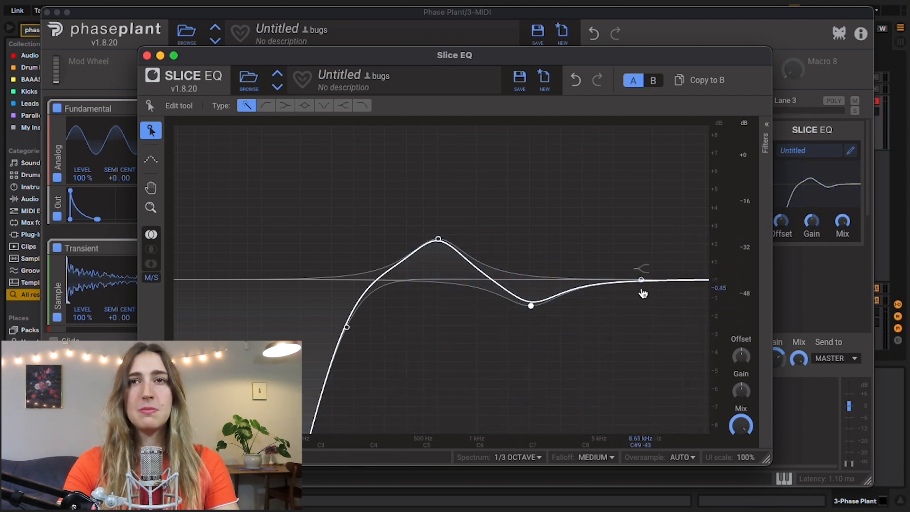
left_click_drag(640, 280, 652, 258)
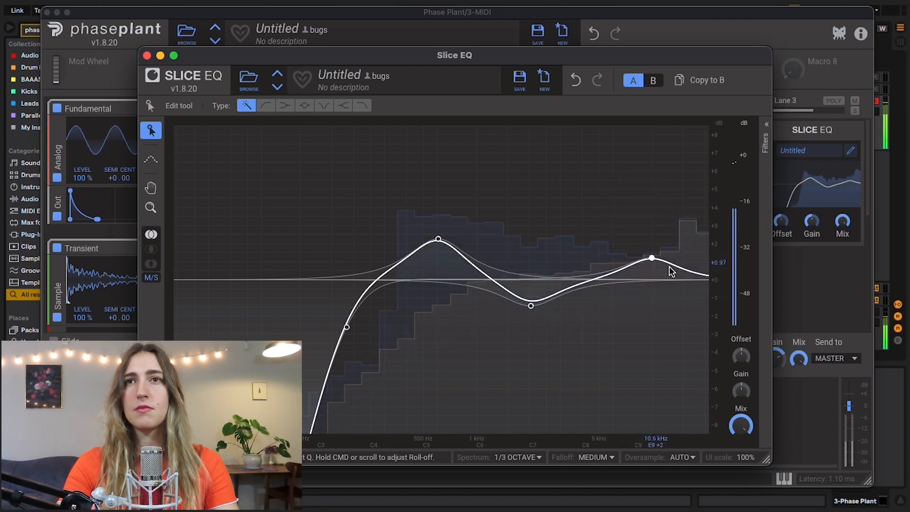
left_click(768, 134)
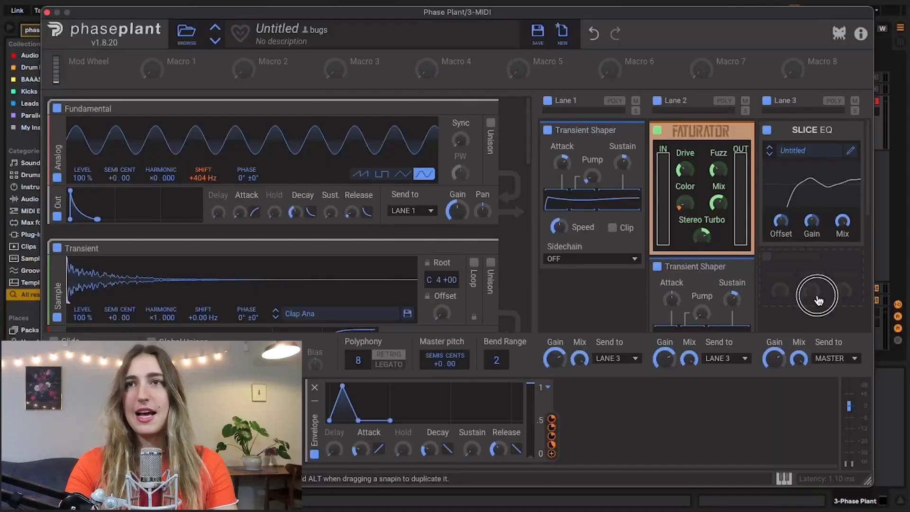
Step: Add a Saturate Distortion below the Slice EQ in Lane 3 with Mix about 74% and Drive about +1.18 dB
left_click(766, 256)
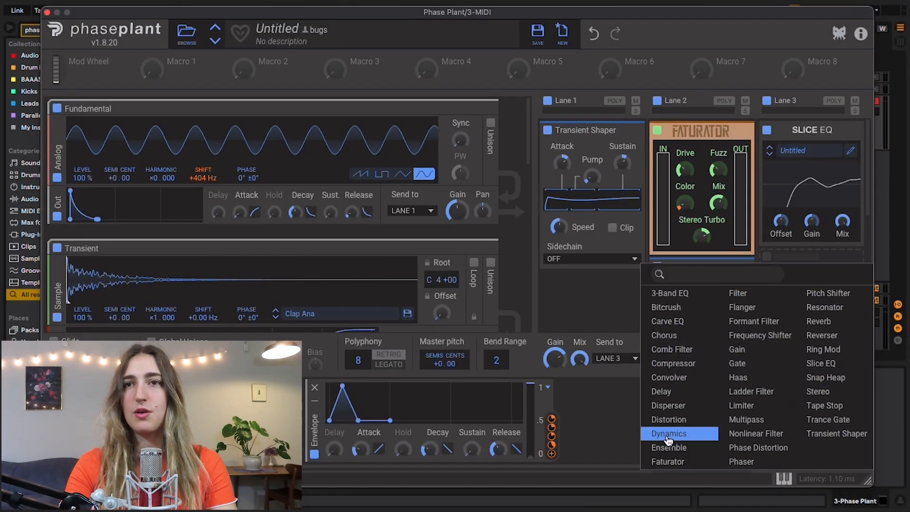
left_click(668, 419)
scroll(805, 214, "down", 4)
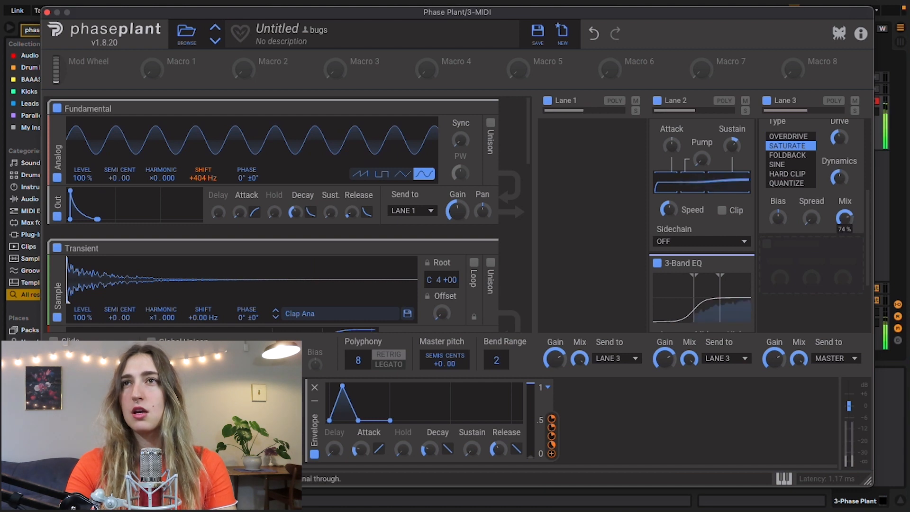
mouse_move(838, 137)
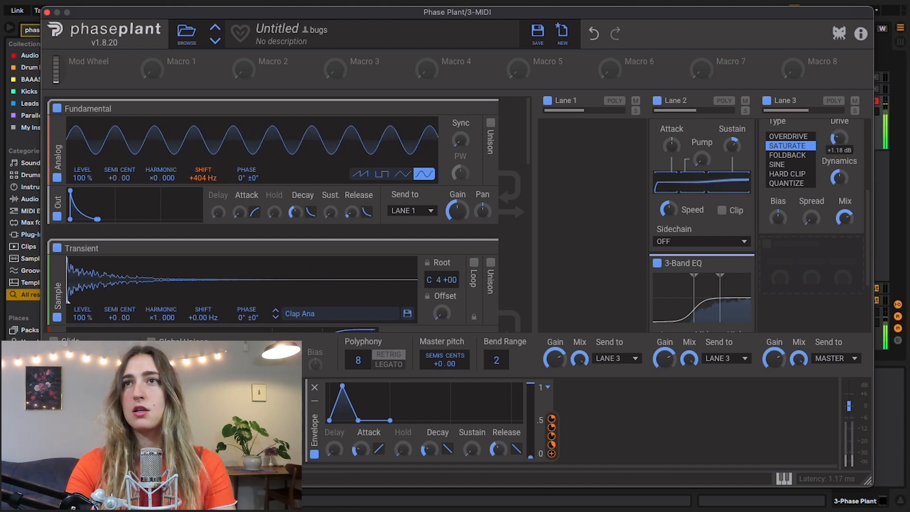
scroll(808, 226, "up", 4)
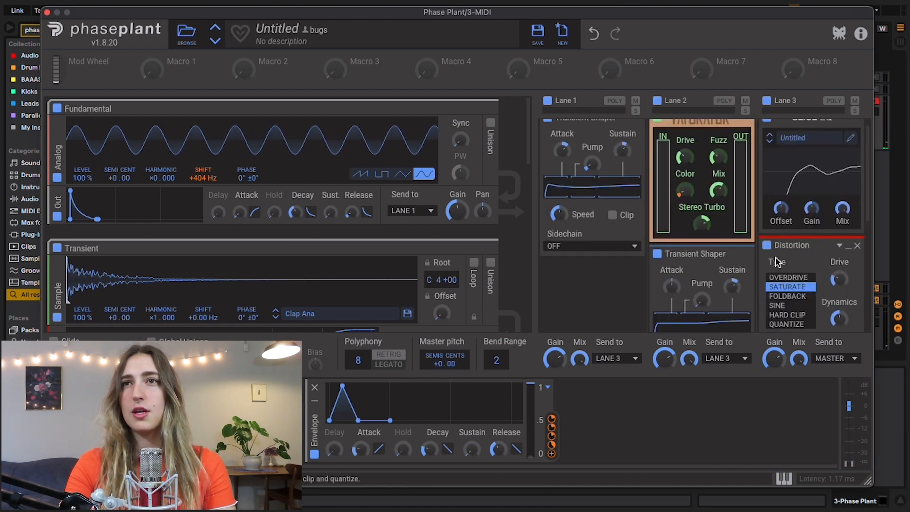
Step: Add a Disperser below the Distortion in Lane 3 and set its frequency to 403 Hz
scroll(809, 273, "down", 4)
left_click(806, 278)
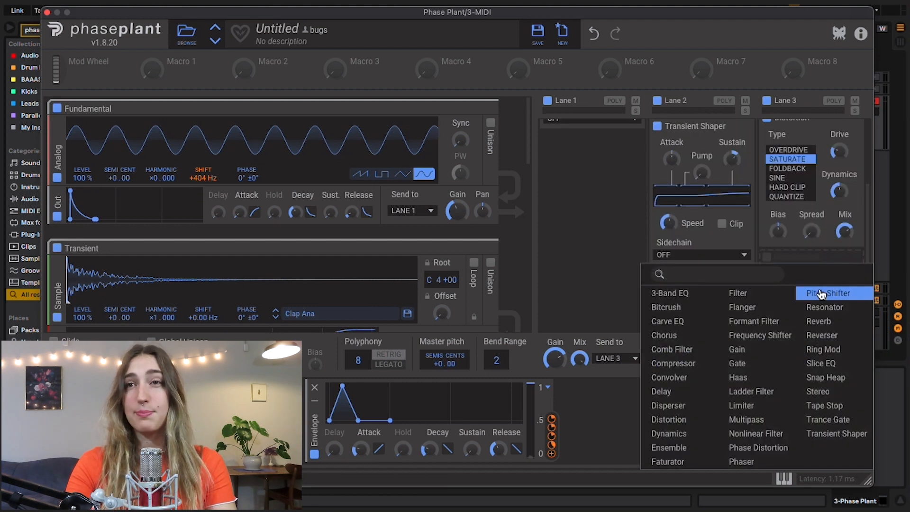
left_click(668, 404)
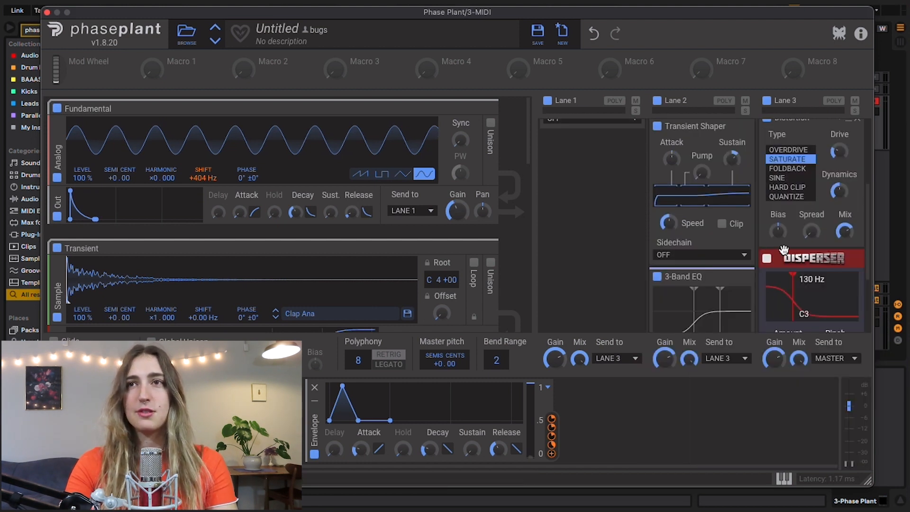
scroll(783, 250, "down", 4)
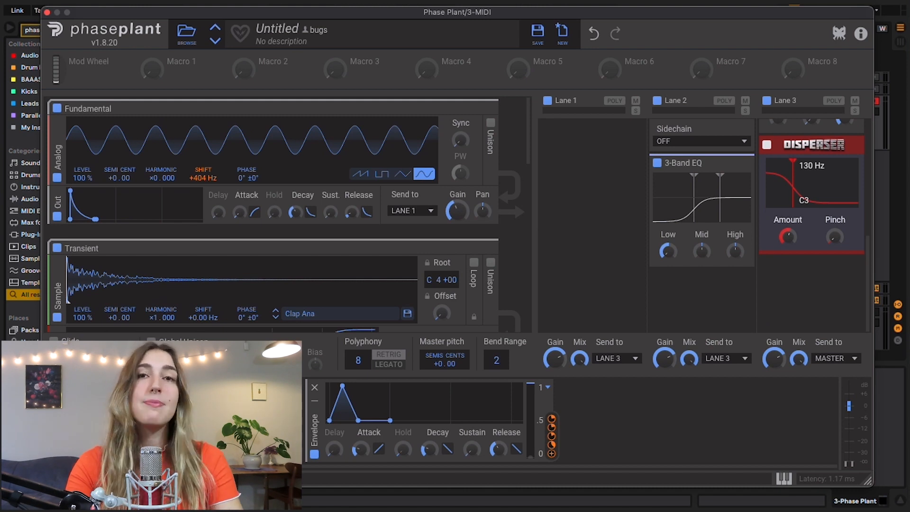
left_click_drag(786, 205, 793, 205)
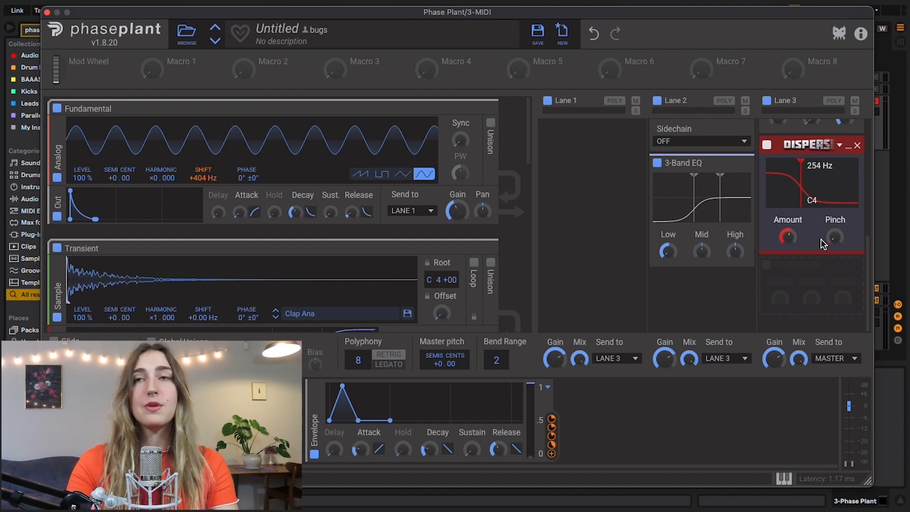
mouse_move(804, 184)
left_mouse_down()
mouse_move(794, 183)
mouse_move(819, 180)
mouse_move(798, 191)
mouse_move(810, 196)
left_mouse_up()
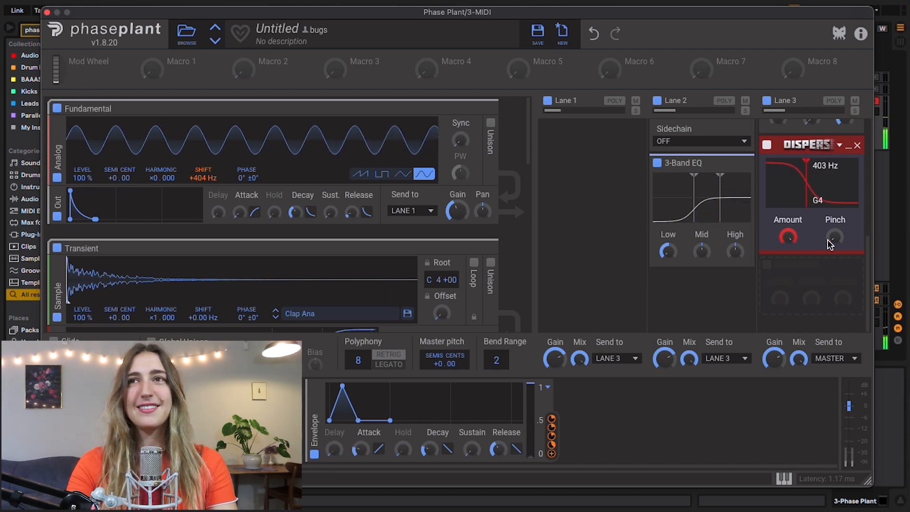
Step: Raise the Disperser's Pinch and lower its Amount, comparing the sound with the effect bypassed and enabled
left_click_drag(835, 237, 834, 228)
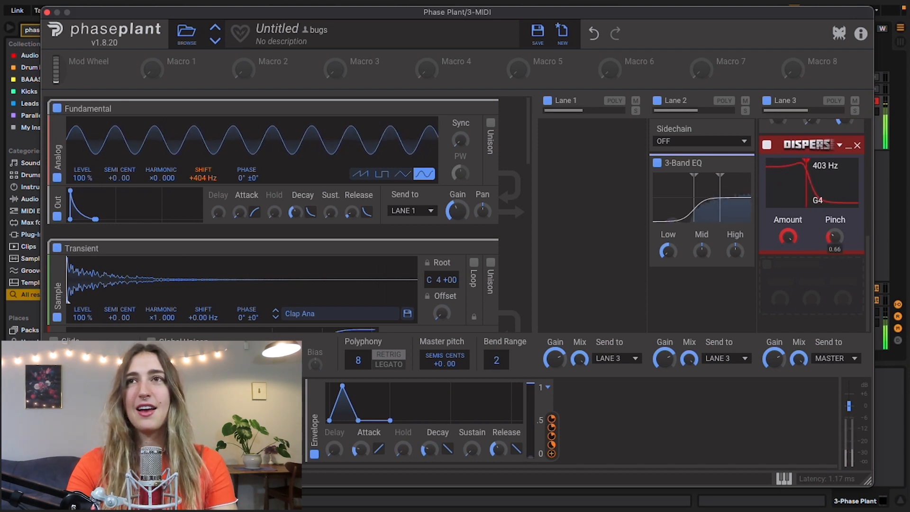
left_click_drag(787, 237, 787, 241)
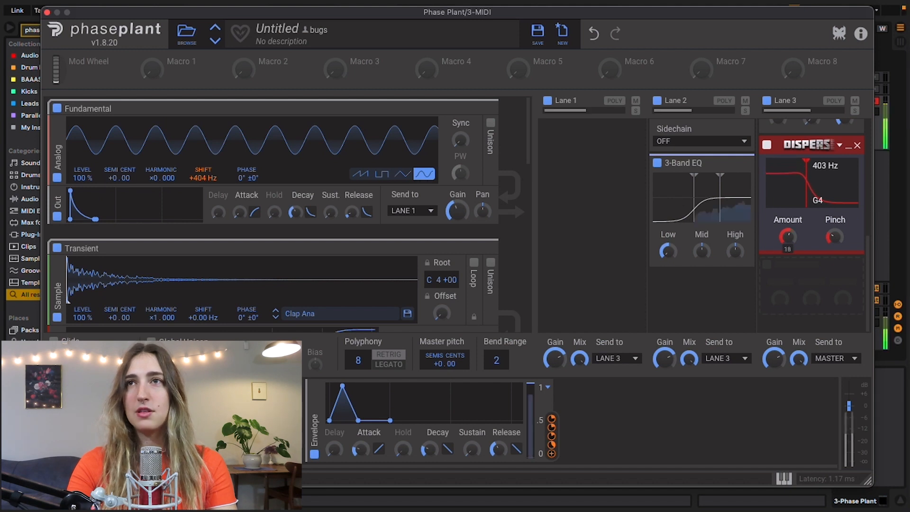
left_click(767, 146)
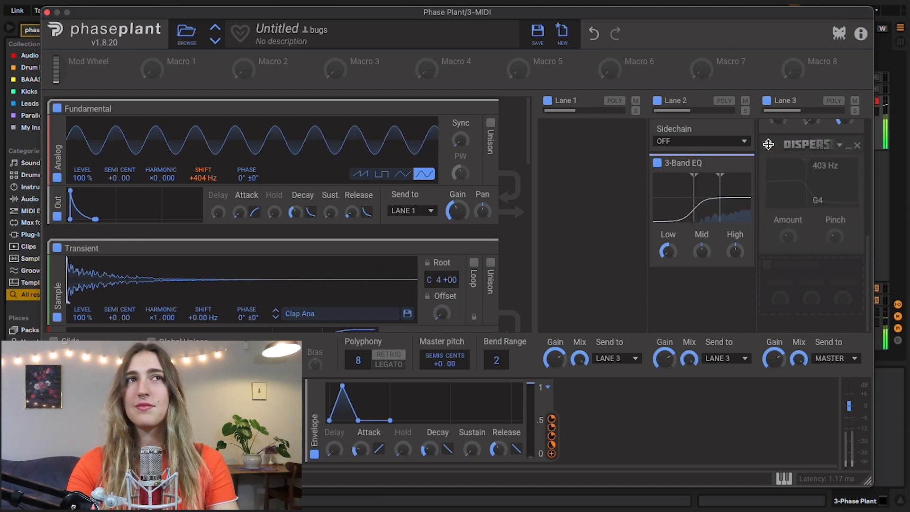
left_click(768, 145)
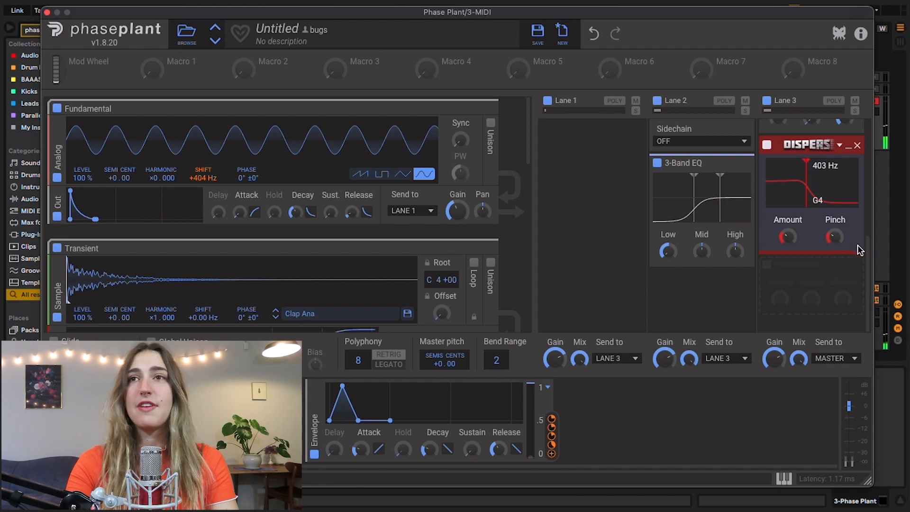
Step: Add a Compressor below the Disperser in Lane 3, lower its Threshold, and set Attack to about 18.2 ms and Makeup to about 11%
left_click(855, 264)
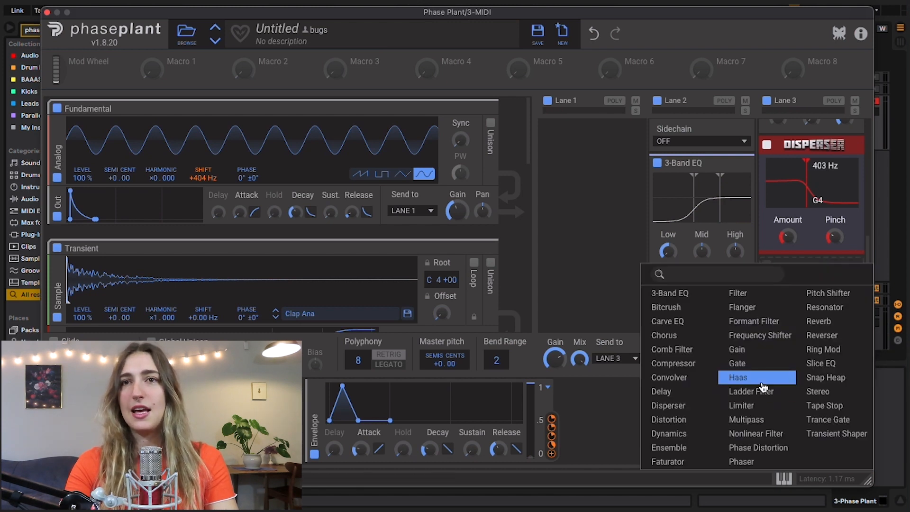
left_click(683, 363)
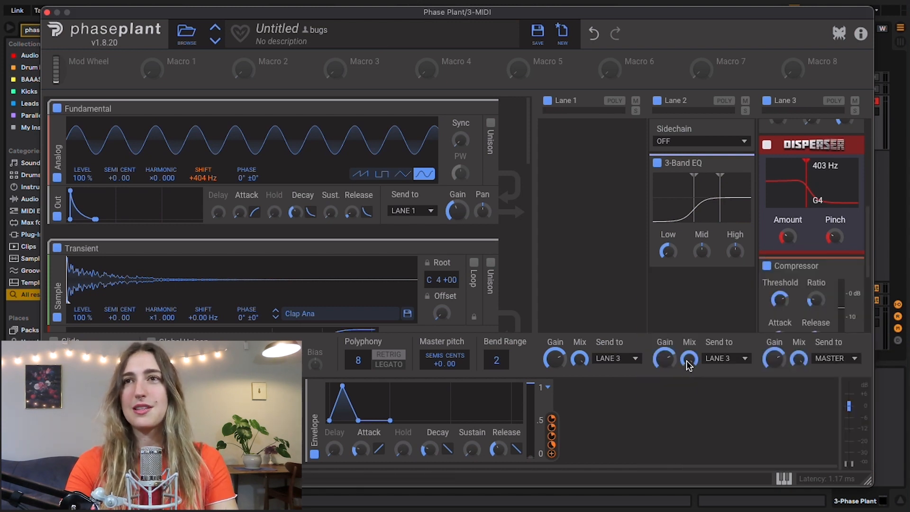
scroll(790, 232, "down", 3)
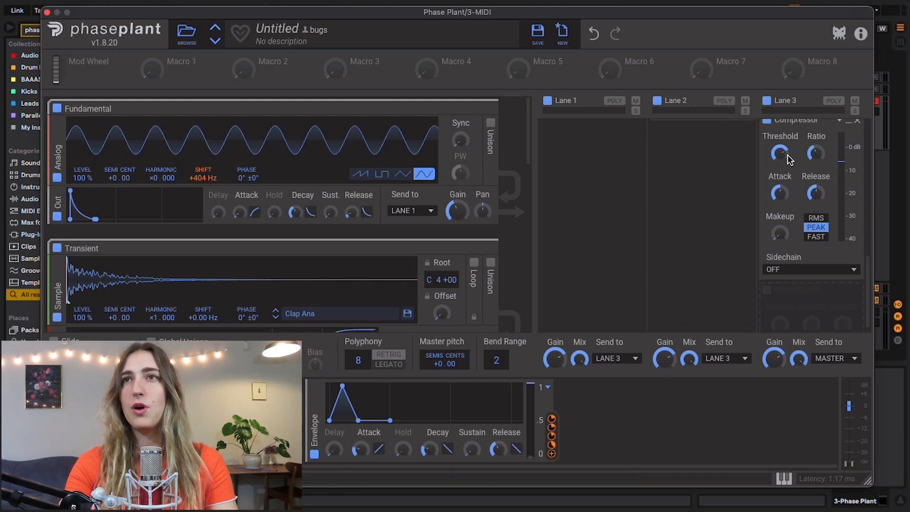
left_click_drag(780, 152, 779, 156)
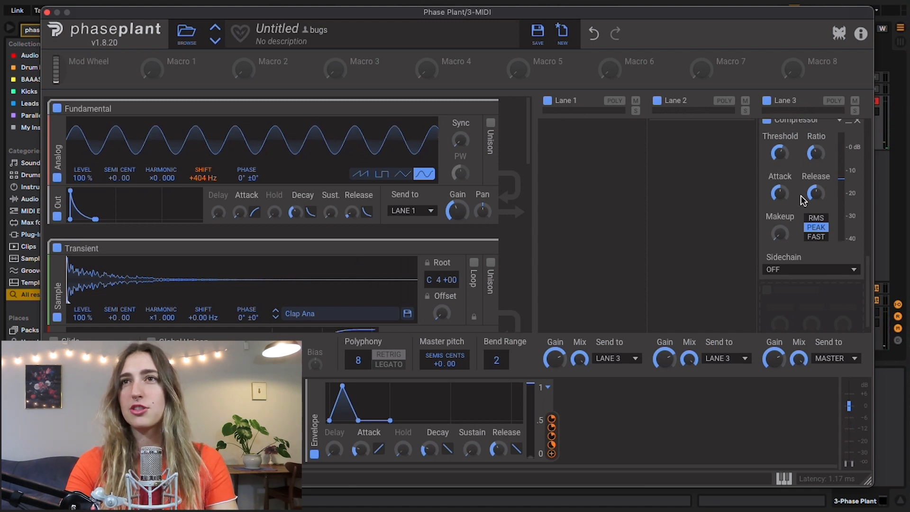
left_click_drag(780, 193, 779, 194)
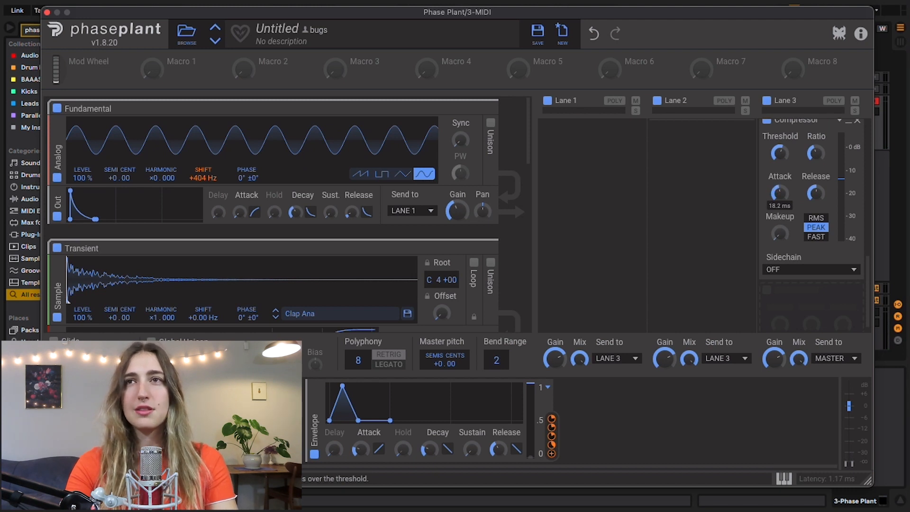
left_click_drag(780, 193, 780, 194)
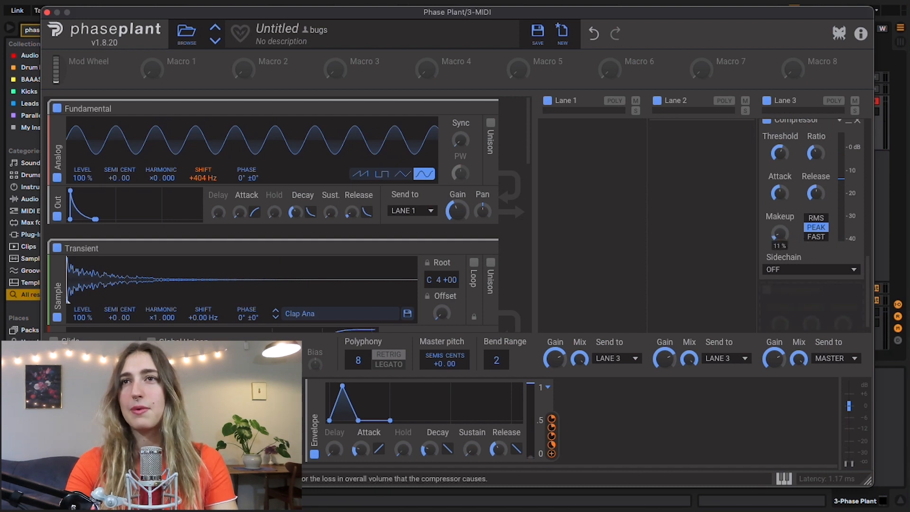
Step: Compare the sound with Lane 3's Compressor bypassed and enabled
scroll(782, 190, "up", 3)
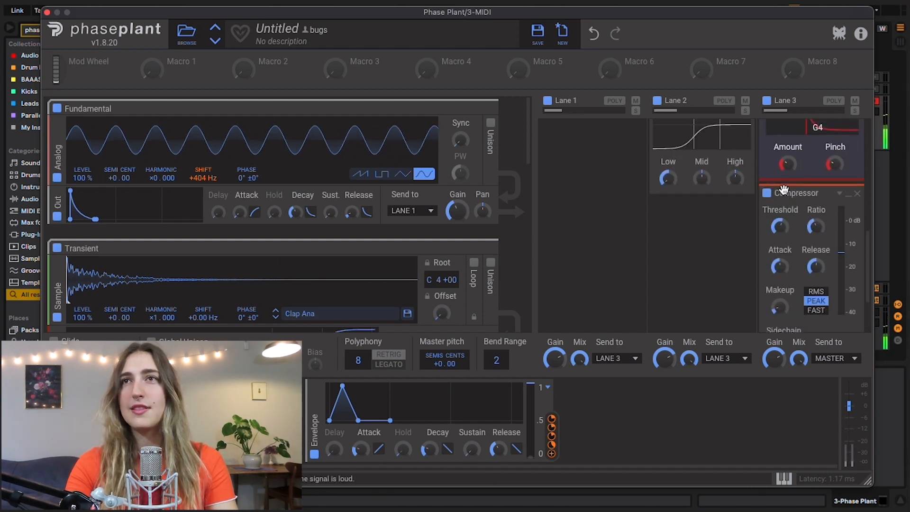
scroll(787, 190, "down", 1)
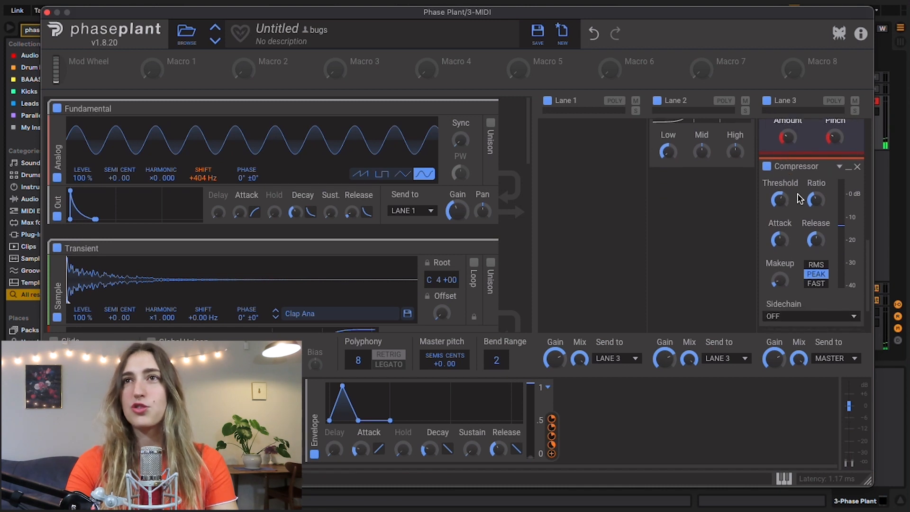
left_click(767, 162)
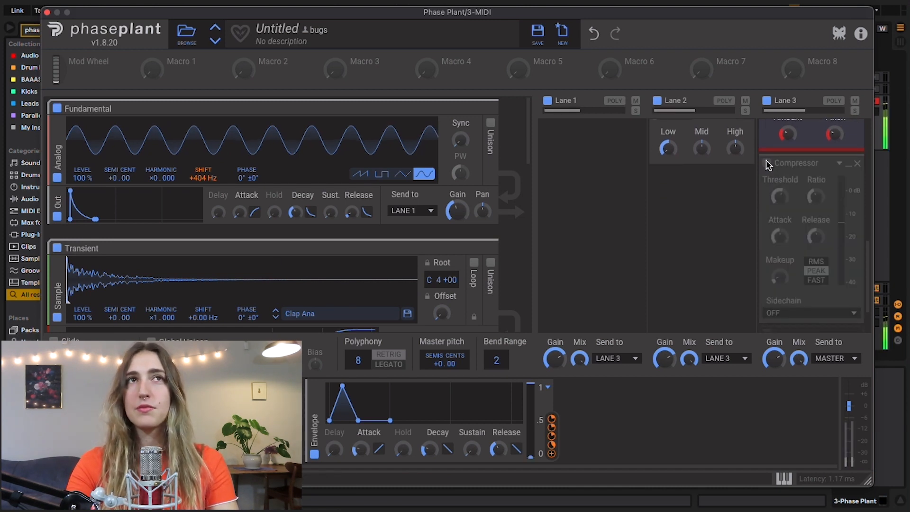
left_click(766, 161)
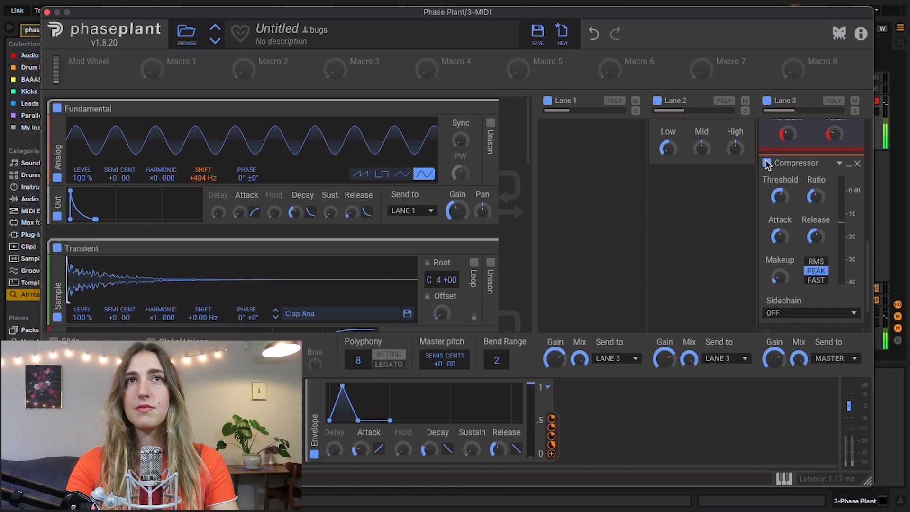
left_click(766, 162)
left_click(766, 163)
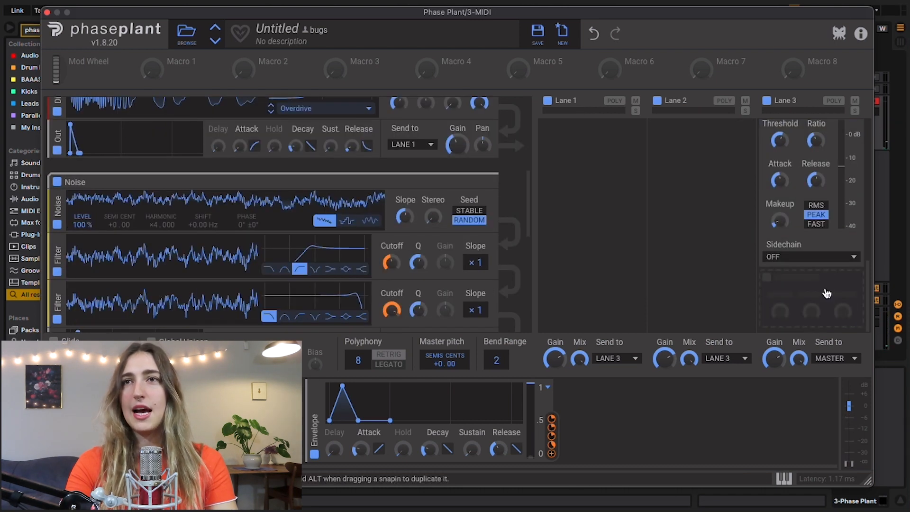
Step: Add a Transient Shaper below the Compressor in Lane 3 and lower its Sustain to about -23%
left_click(812, 279)
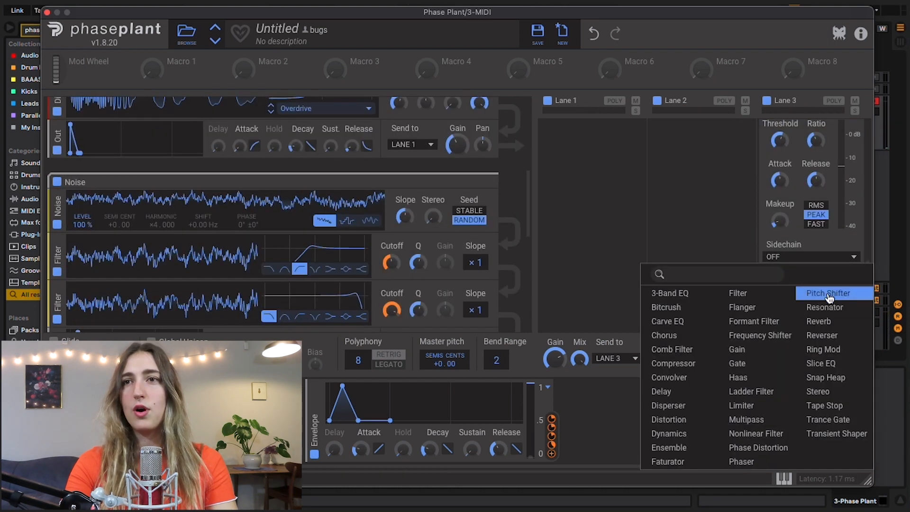
left_click(834, 433)
left_click_drag(841, 311, 841, 317)
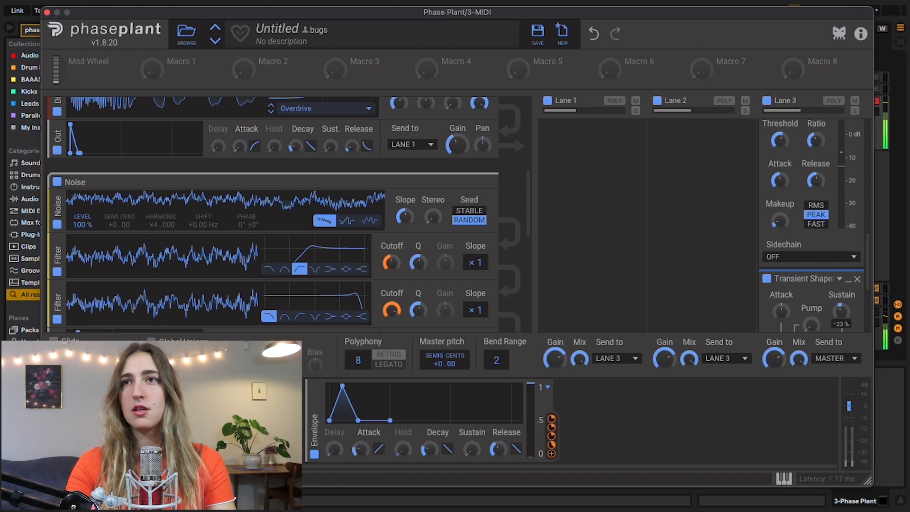
scroll(773, 295, "down", 2)
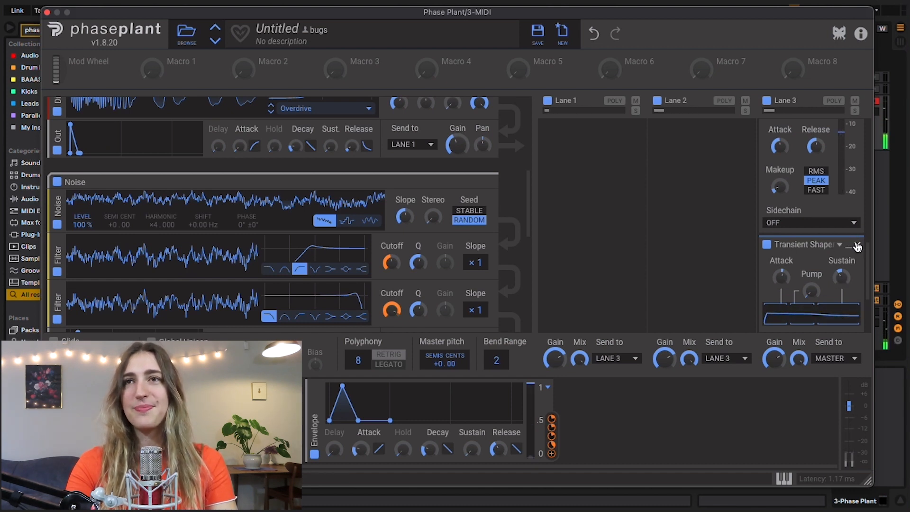
Step: Add a Limiter at the end of Lane 3 and return to the Fundamental generator
scroll(857, 247, "down", 6)
left_click(849, 294)
left_click(747, 405)
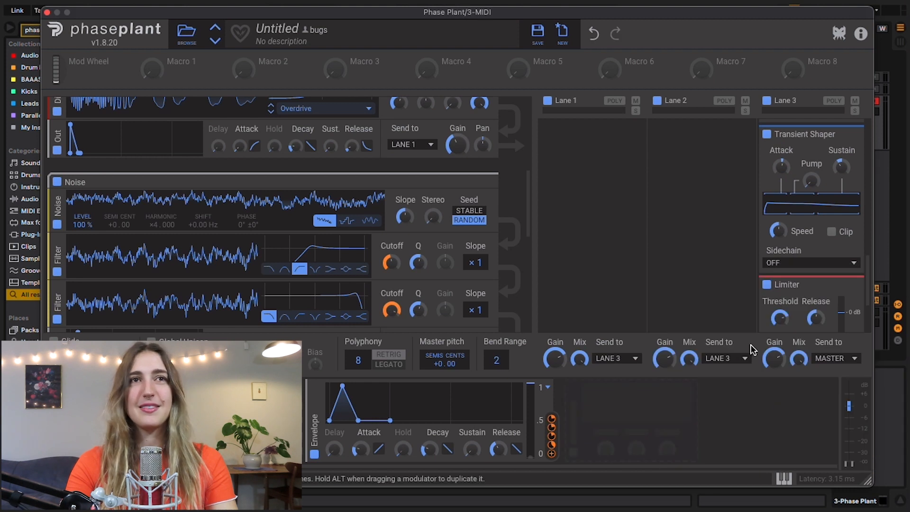
scroll(528, 238, "up", 10)
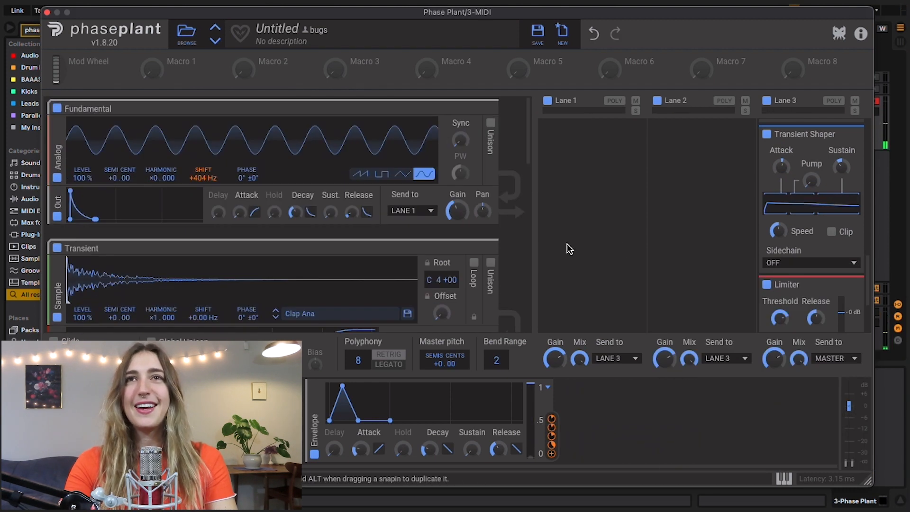